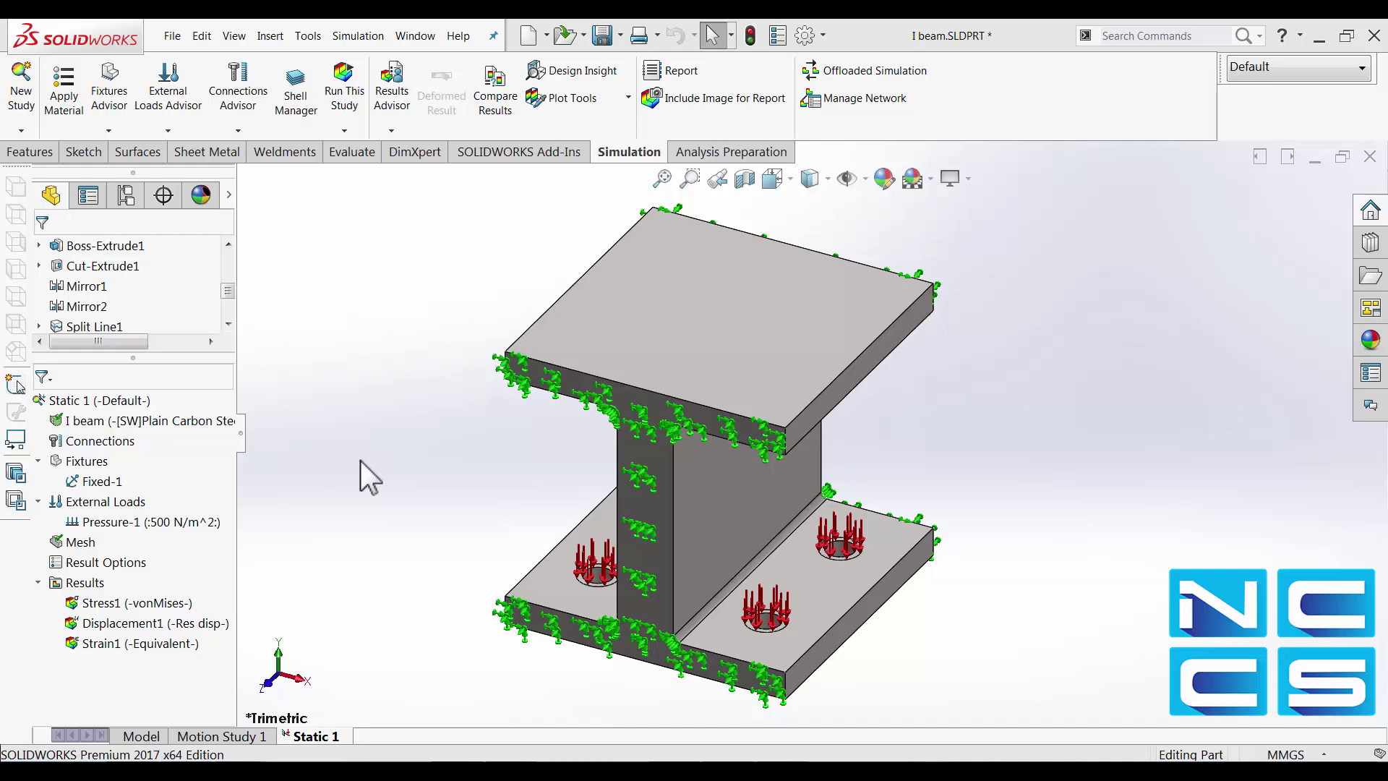
Inspect the Fixed-1 restraint faces on the I-beam's flange edges from several angles.
click(646, 426)
click(923, 388)
middle_drag(960, 390, 733, 445)
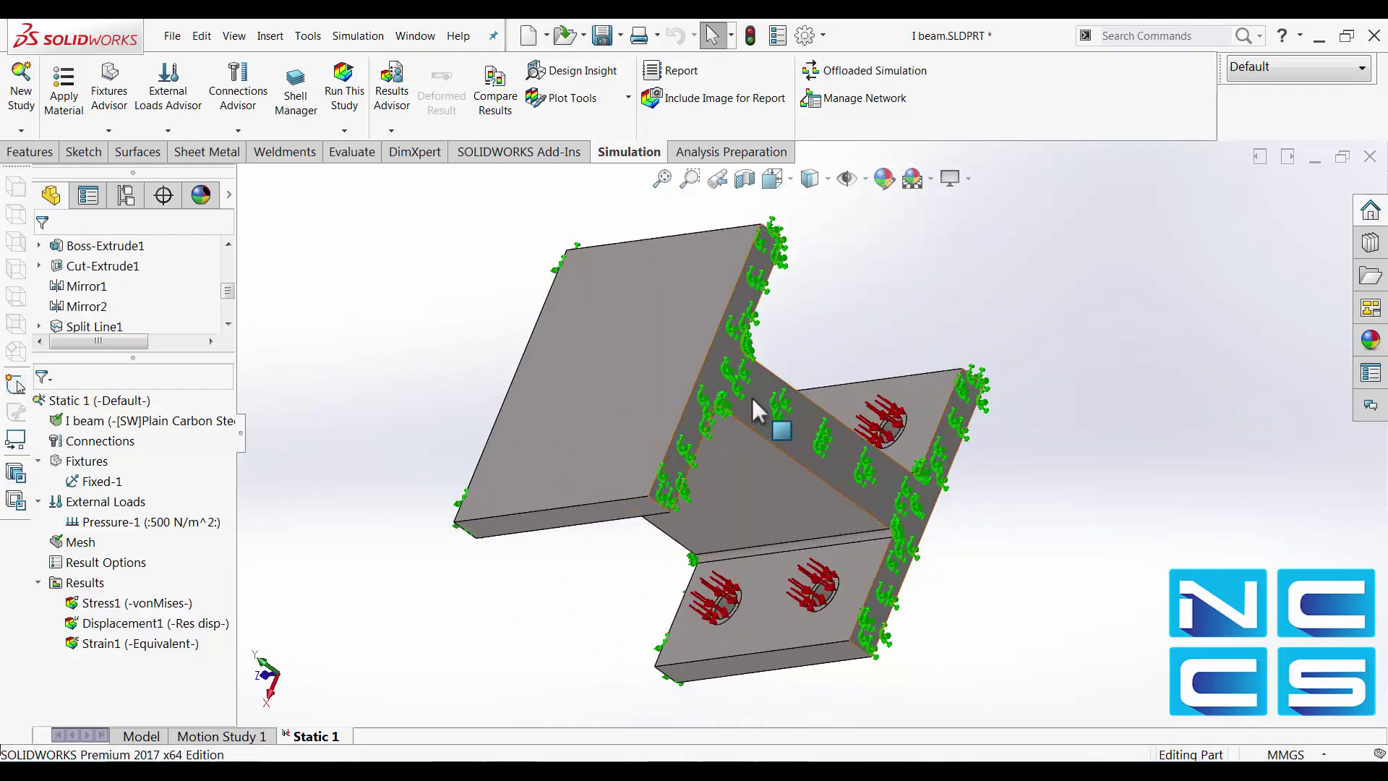
click(727, 376)
key(Escape)
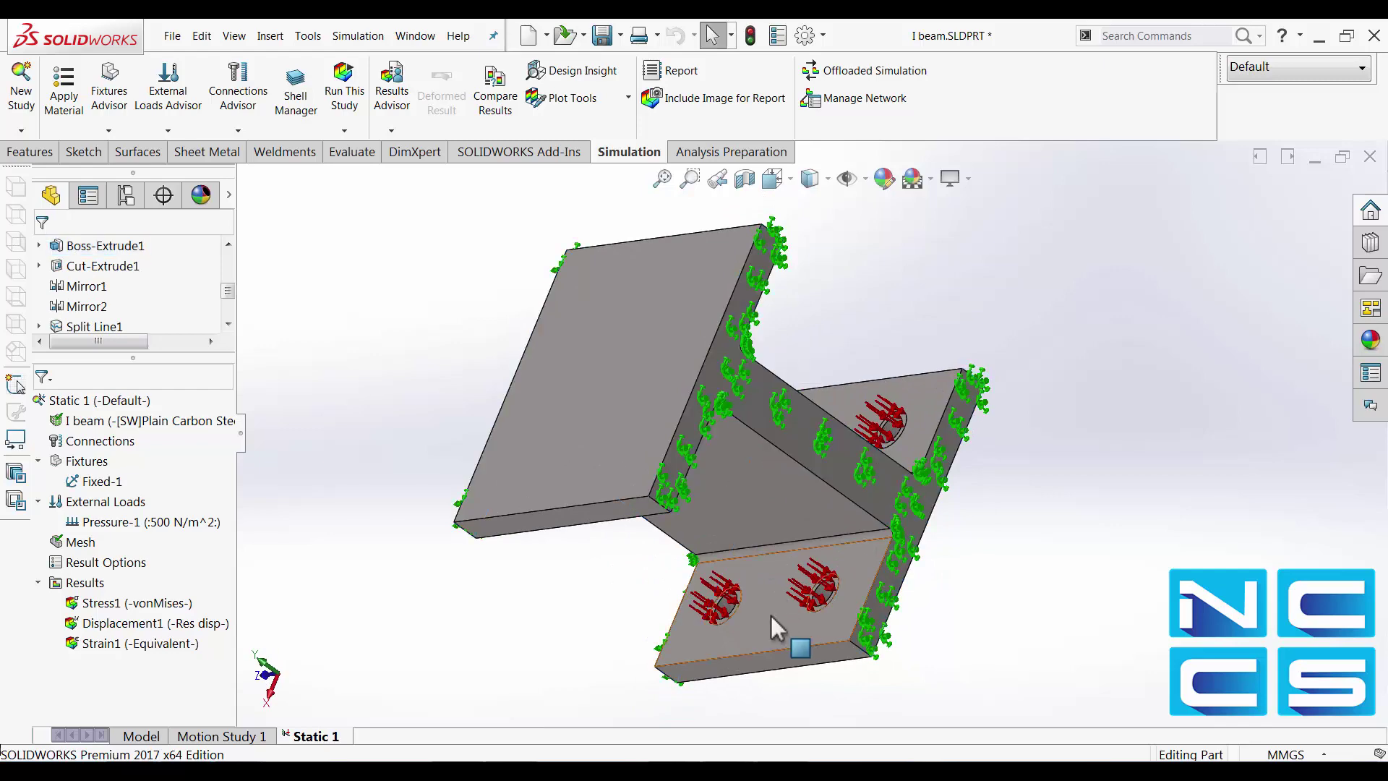
middle_drag(795, 644, 924, 490)
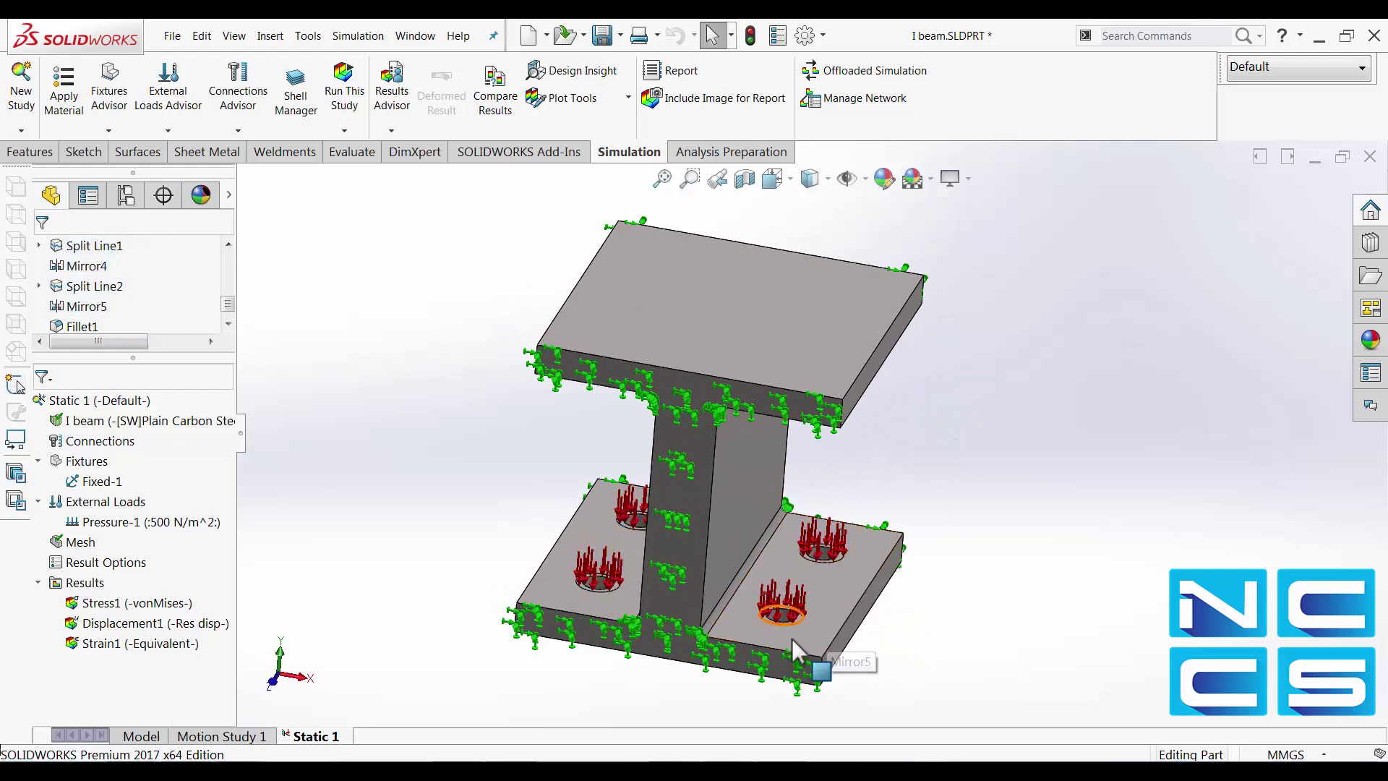
Examine the pressure-loaded bolt holes on the lower flange, then return to isometric view.
middle_drag(888, 613, 799, 636)
scroll(799, 636, down, 5)
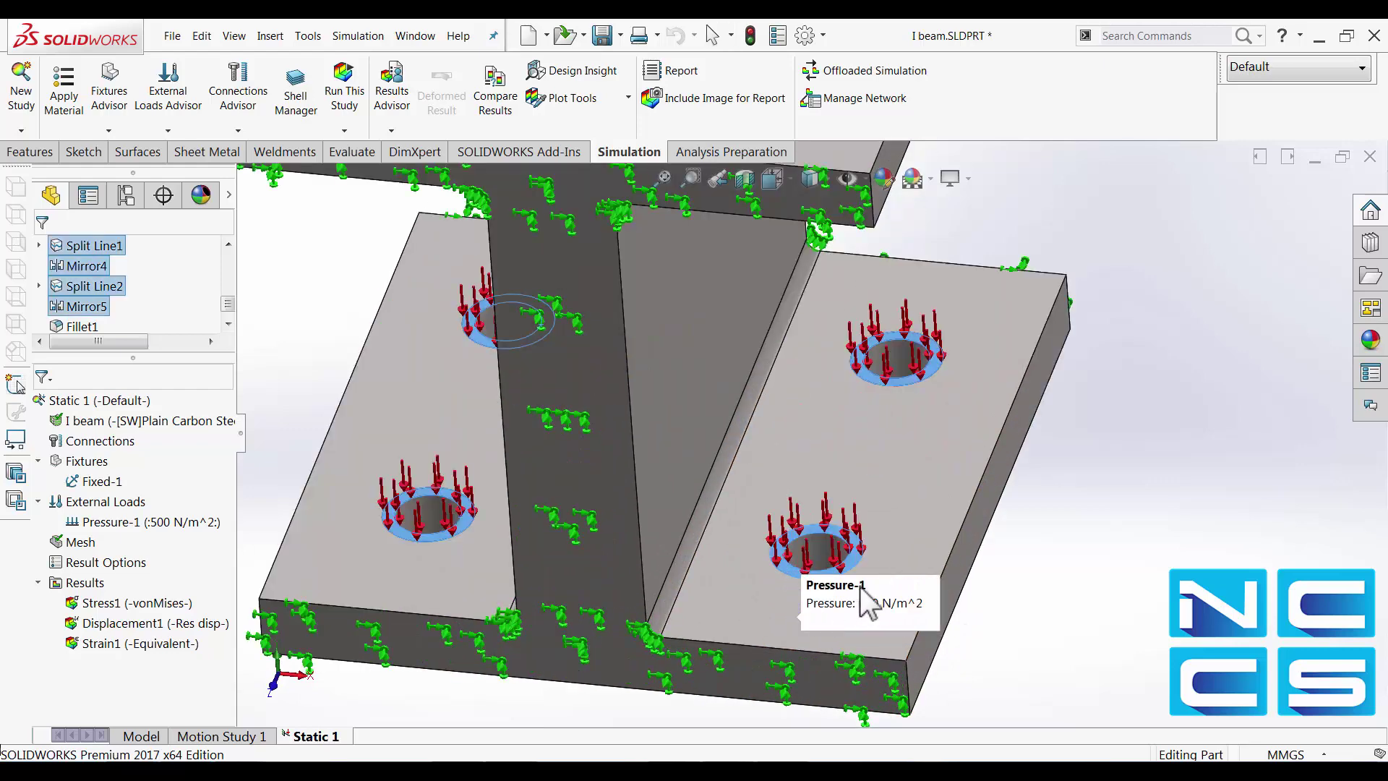
scroll(843, 567, down, 5)
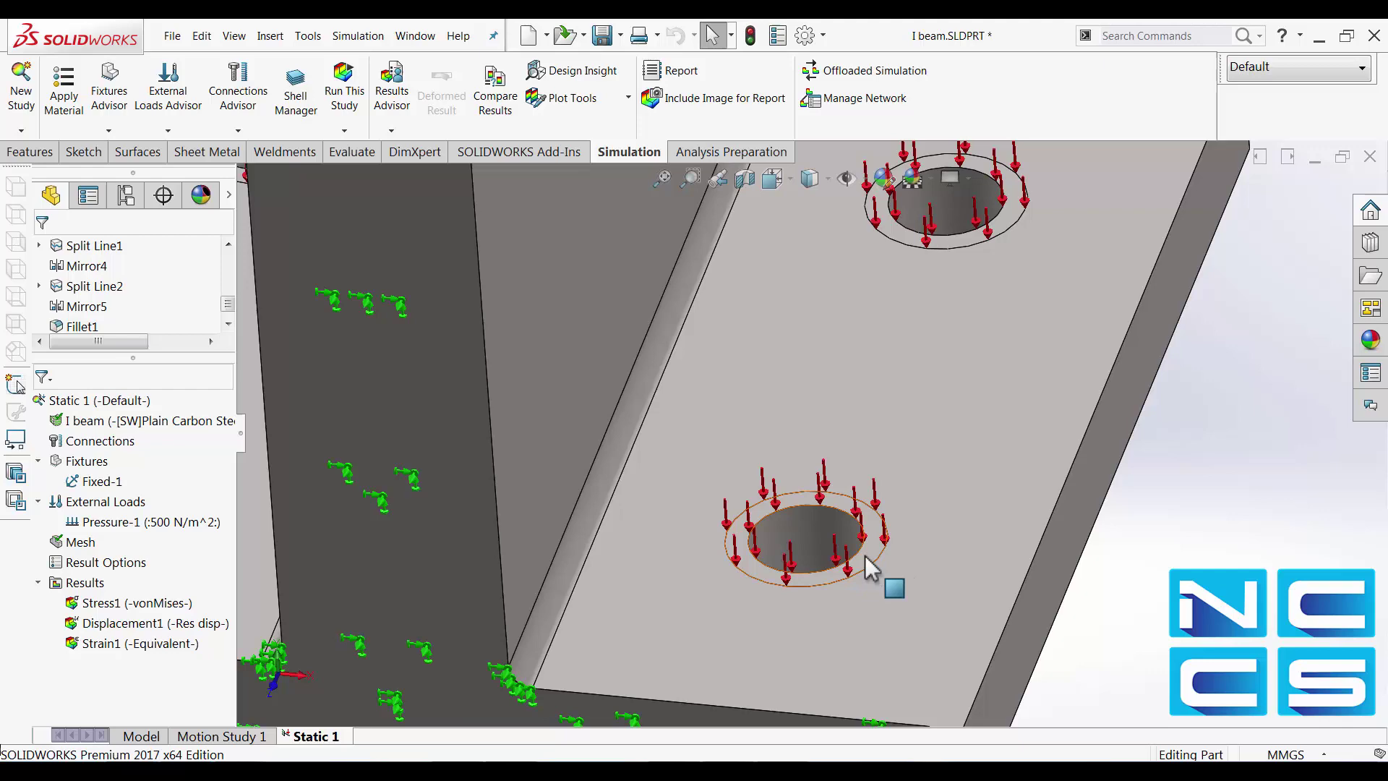
scroll(853, 567, up, 10)
middle_drag(1026, 616, 1022, 551)
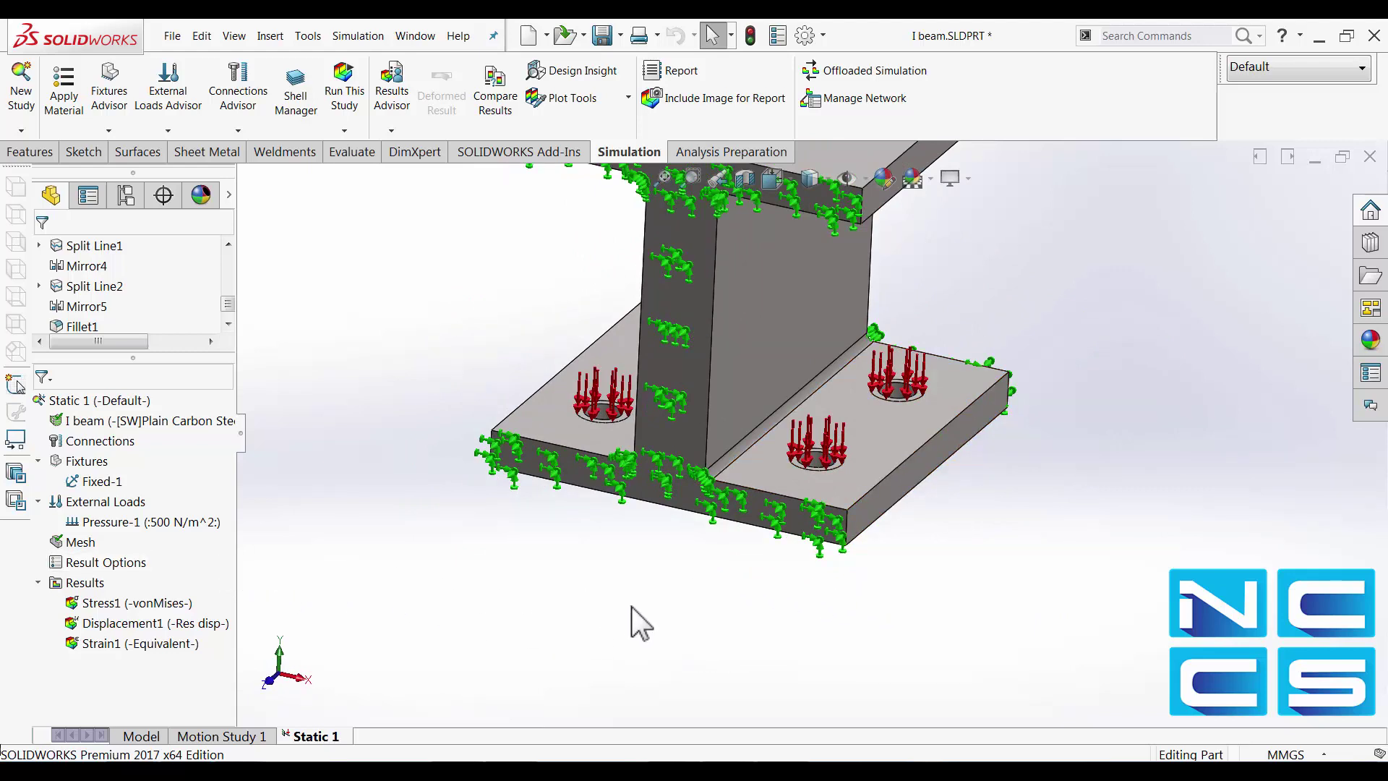
key(ctrl+7)
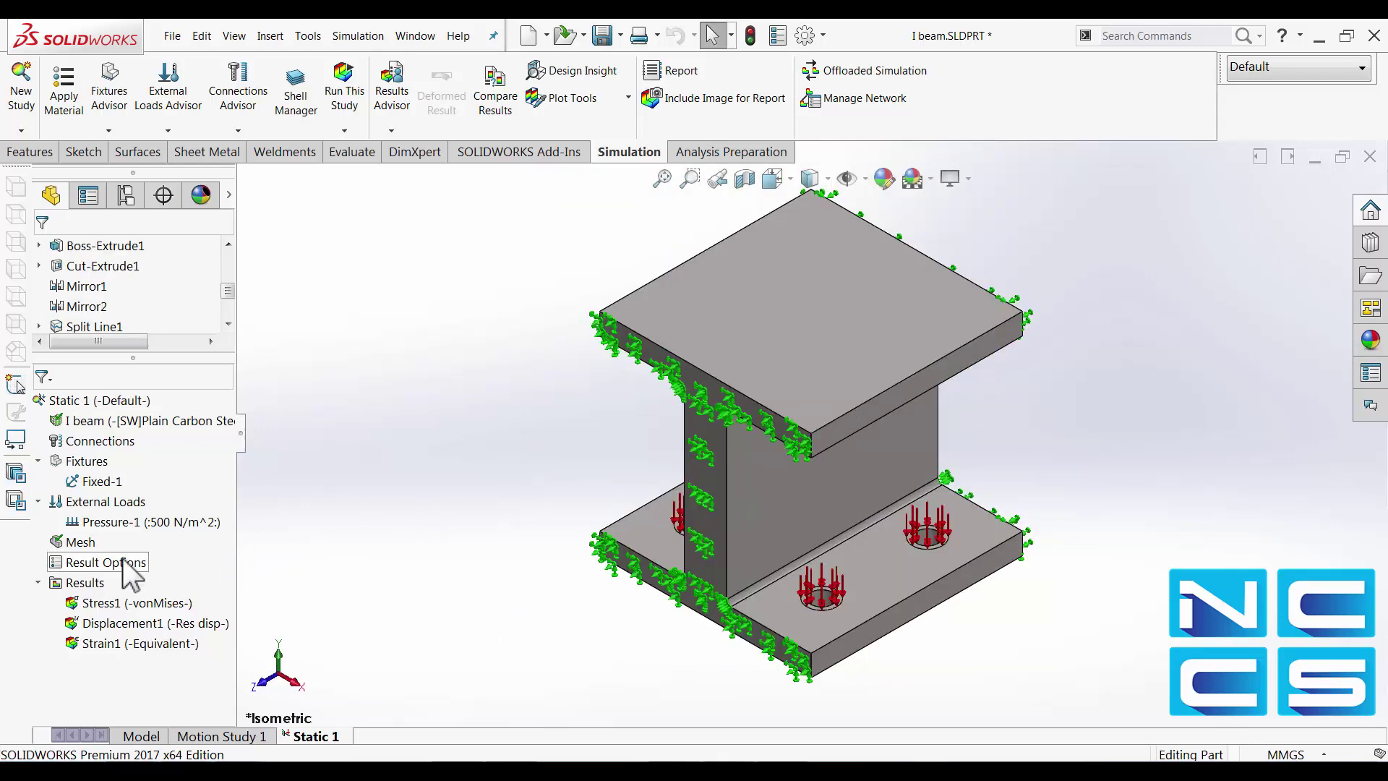
Display the solid mesh on the I-beam using Show Mesh on the Mesh item.
right_click(78, 544)
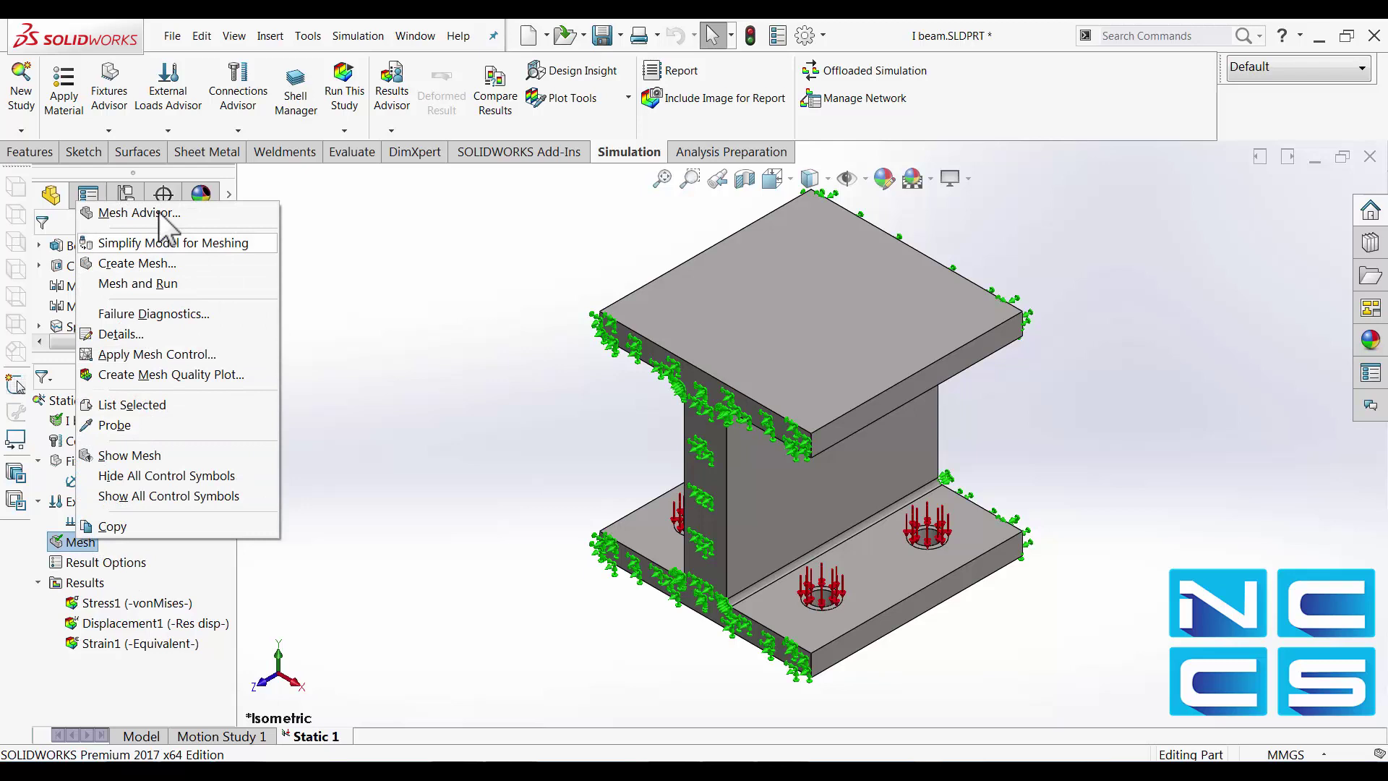
click(136, 454)
click(394, 482)
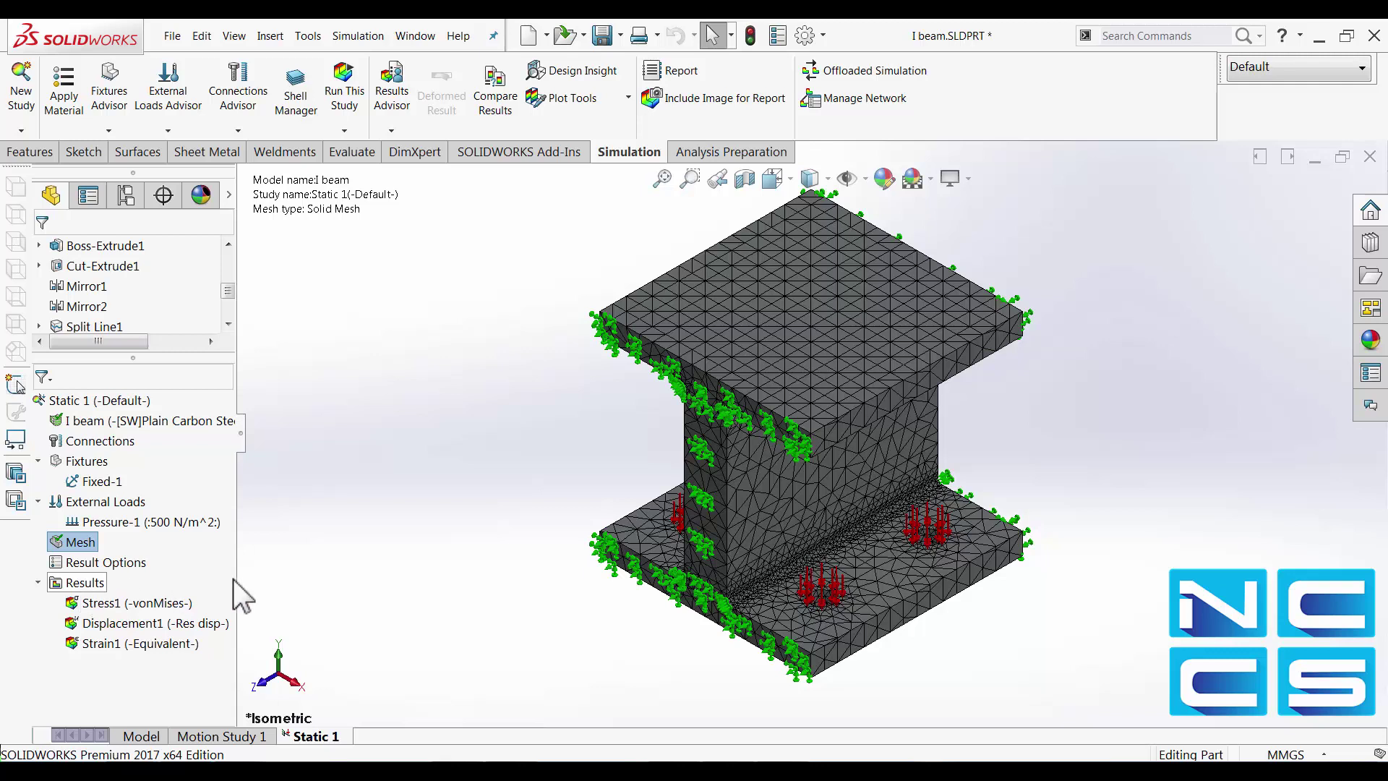
click(391, 441)
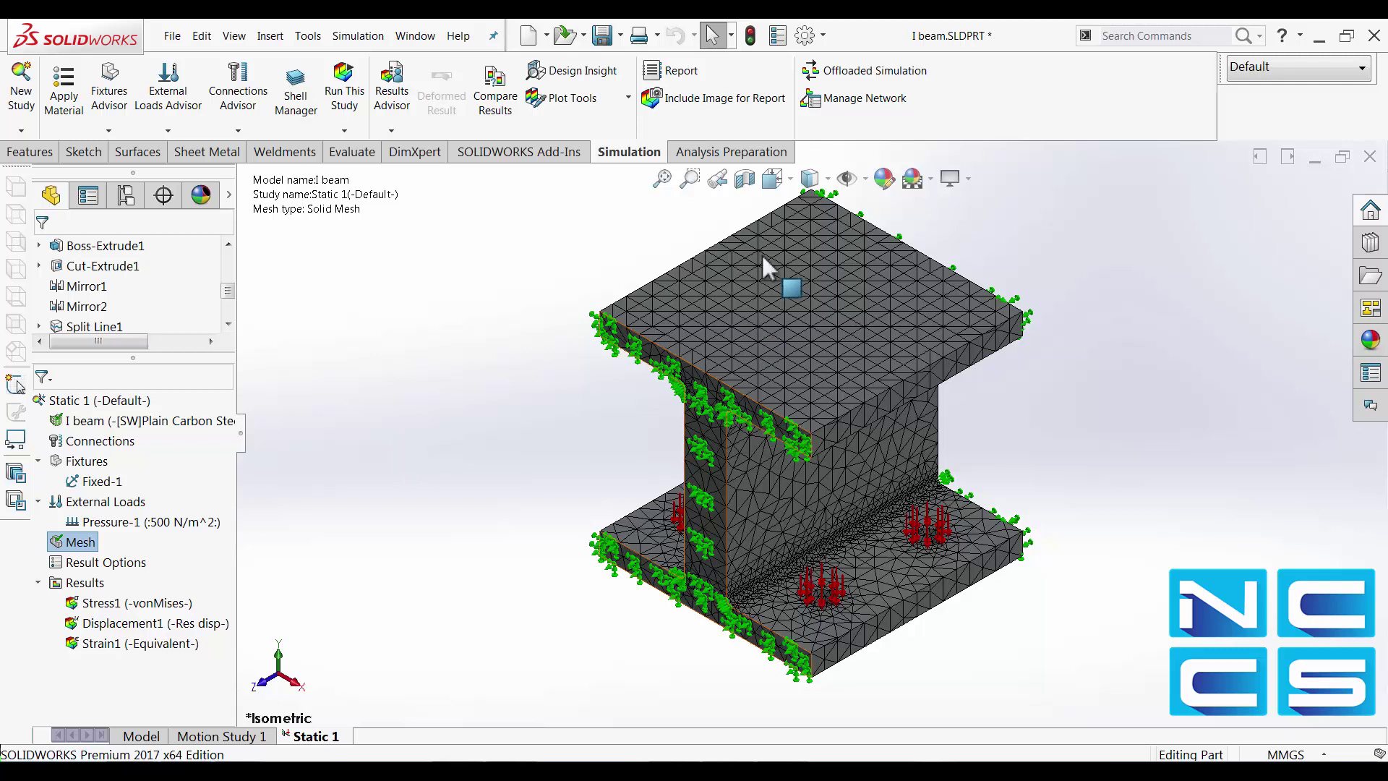
click(822, 36)
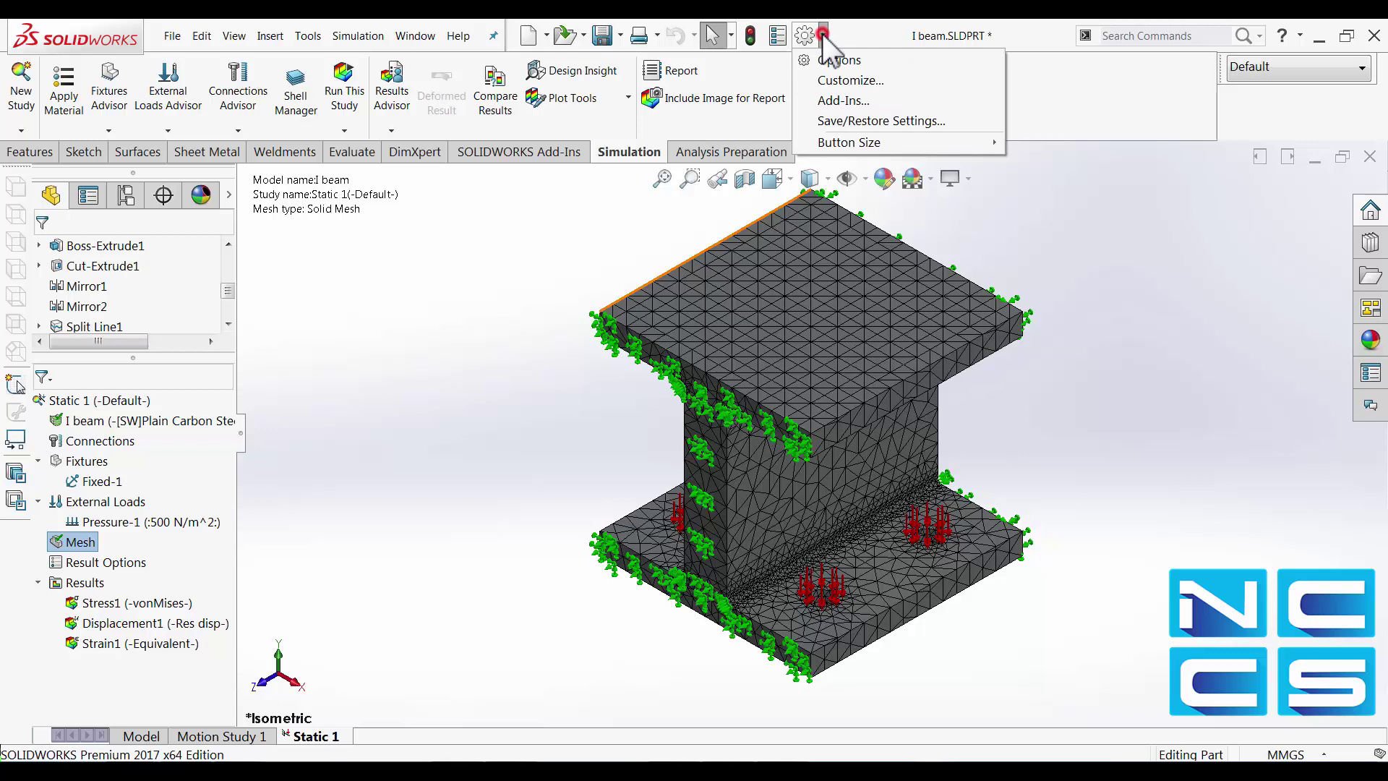
click(351, 40)
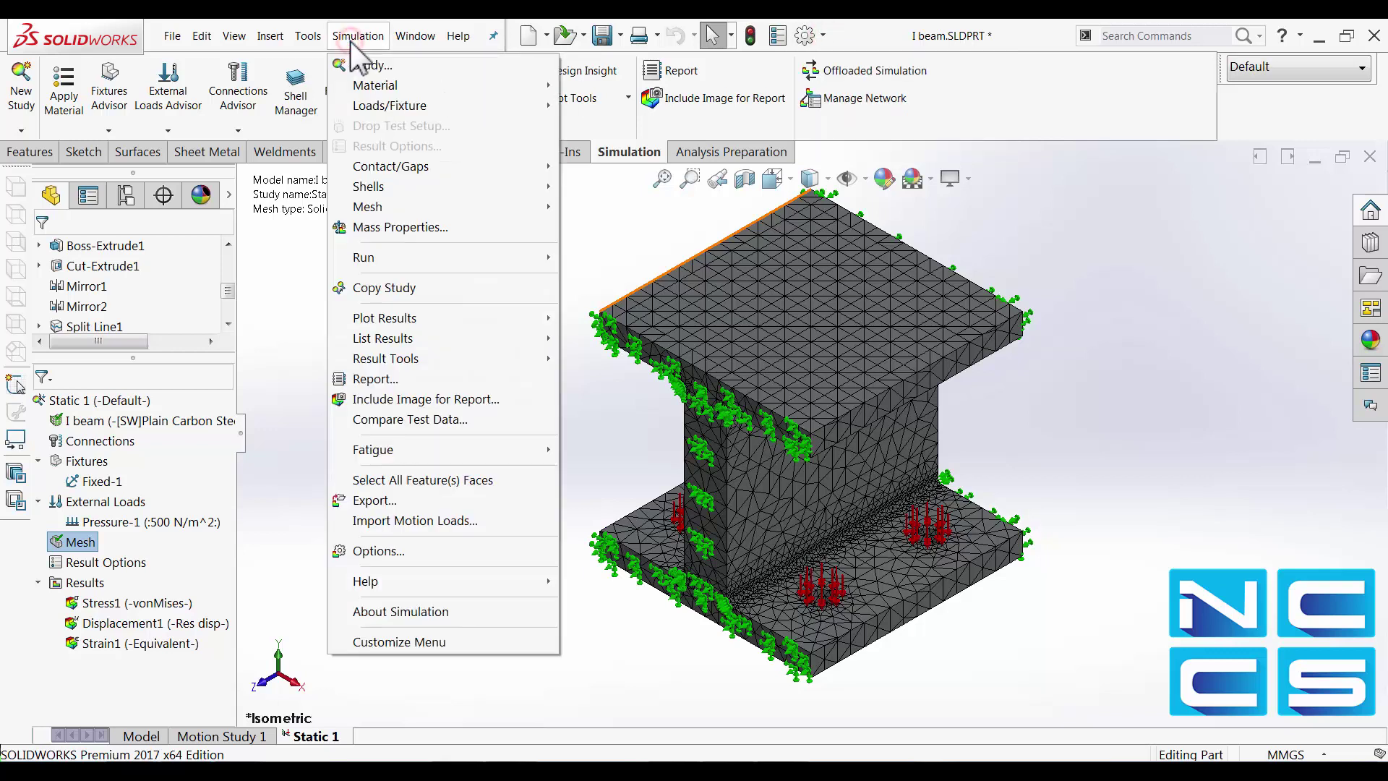
Open the Simulation Default Options and keep the units at SI, mm and N/m^2 stress.
click(405, 553)
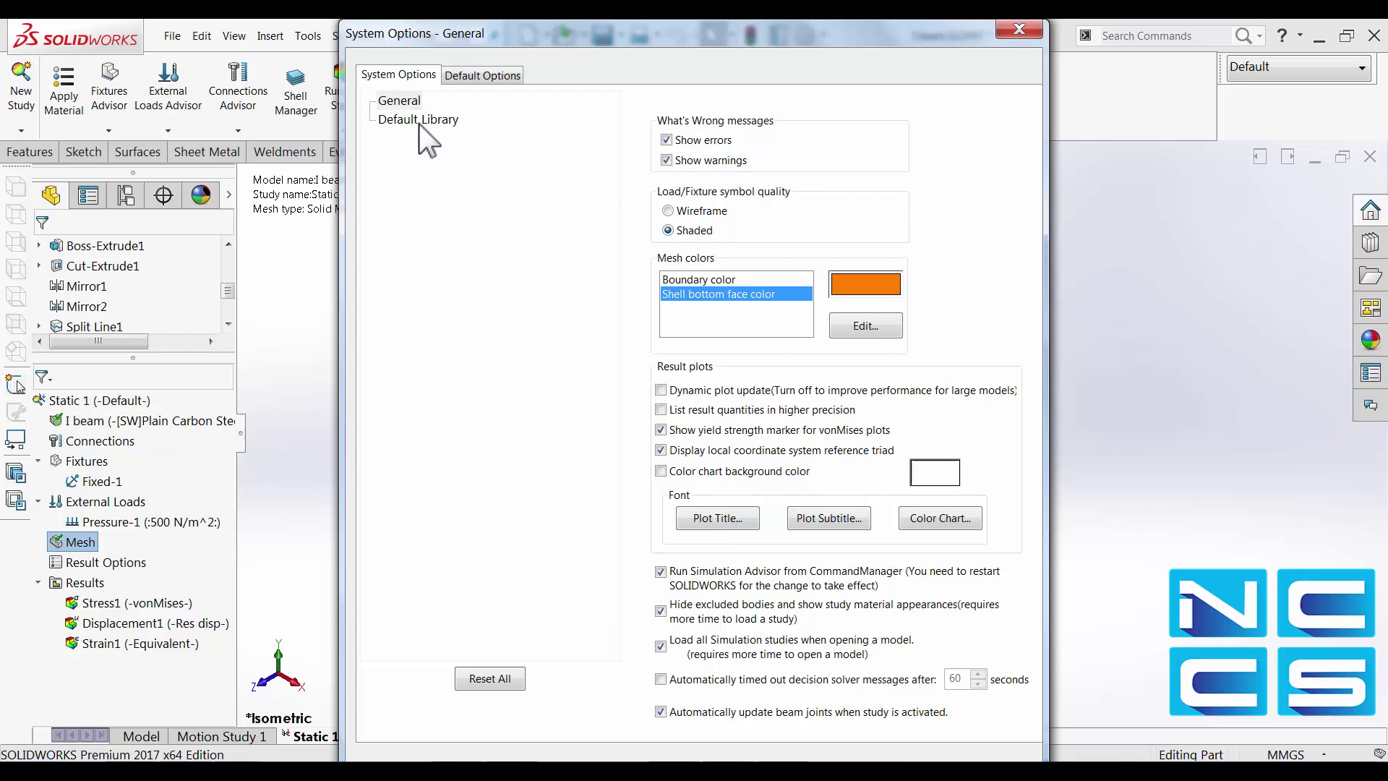
click(497, 81)
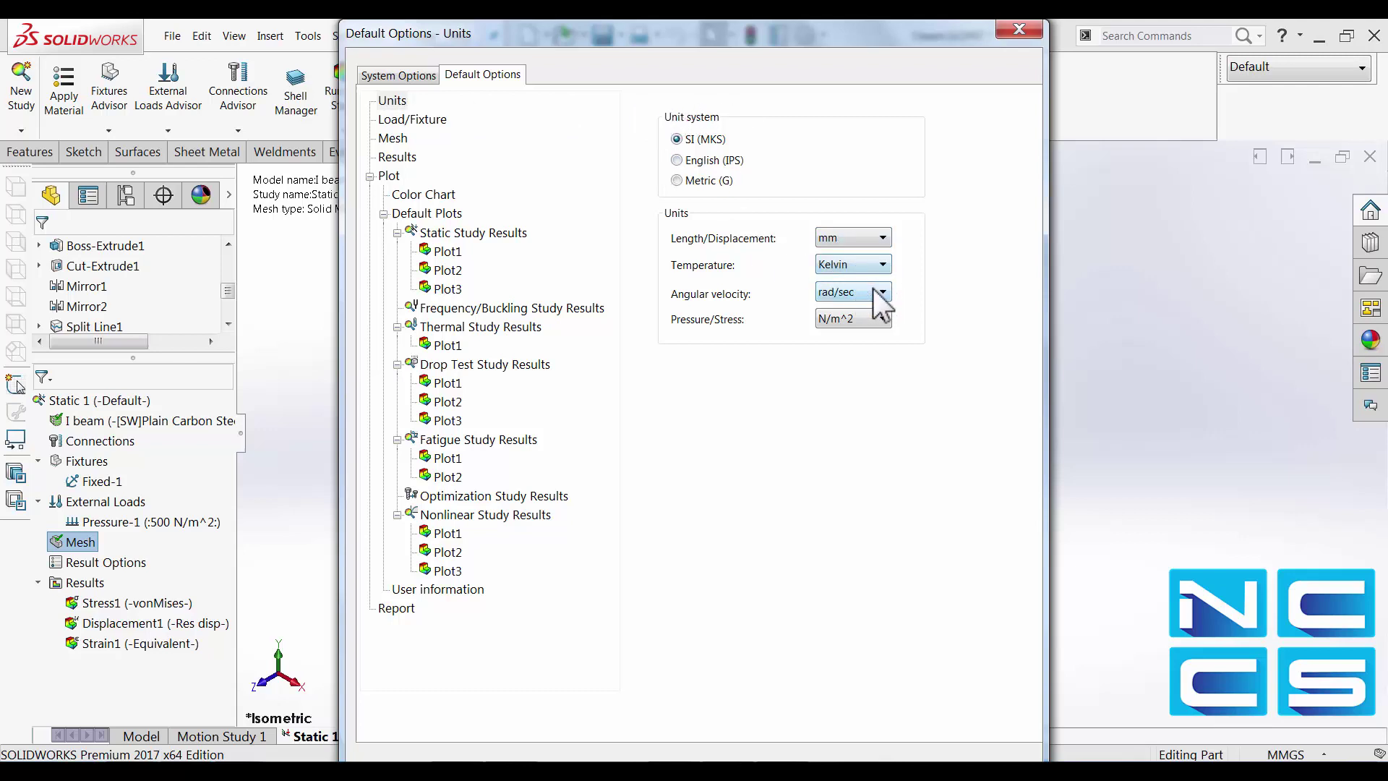
click(882, 320)
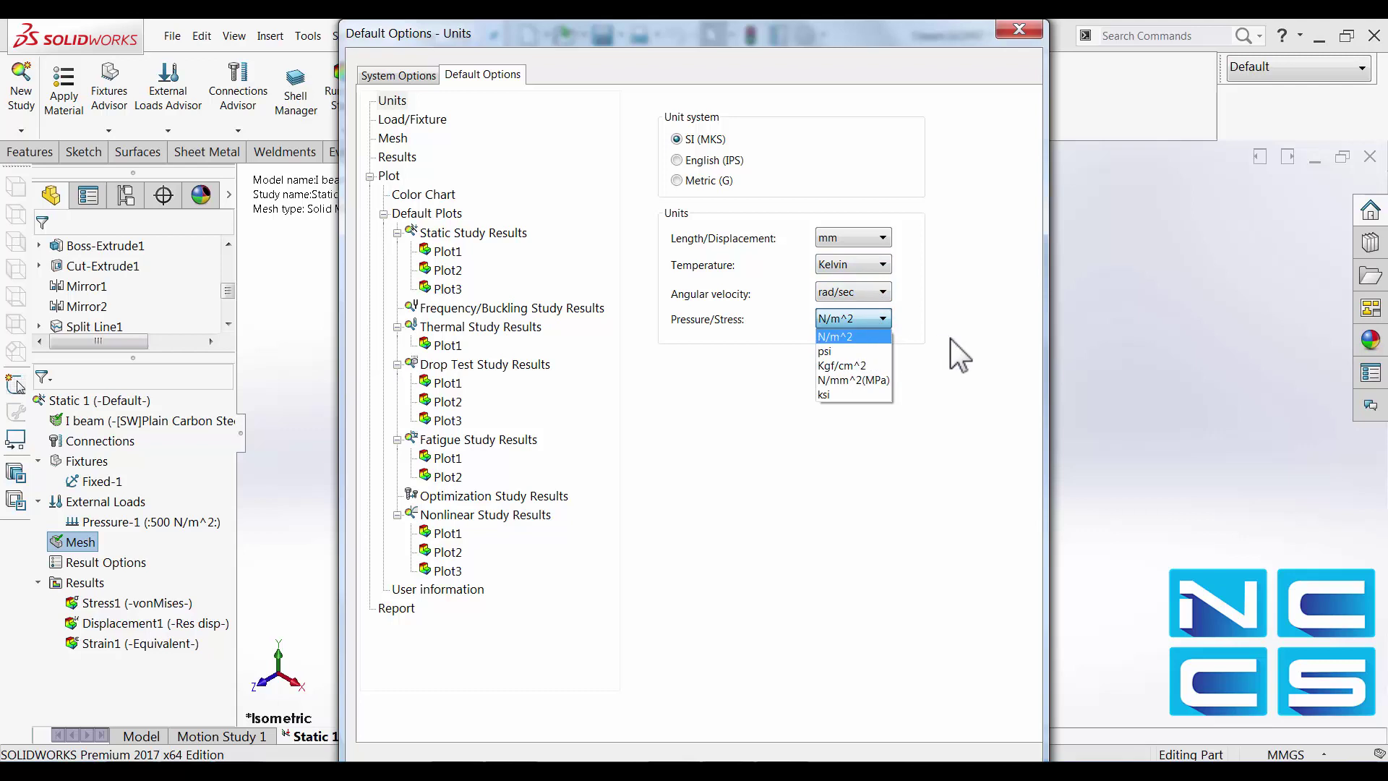
click(907, 364)
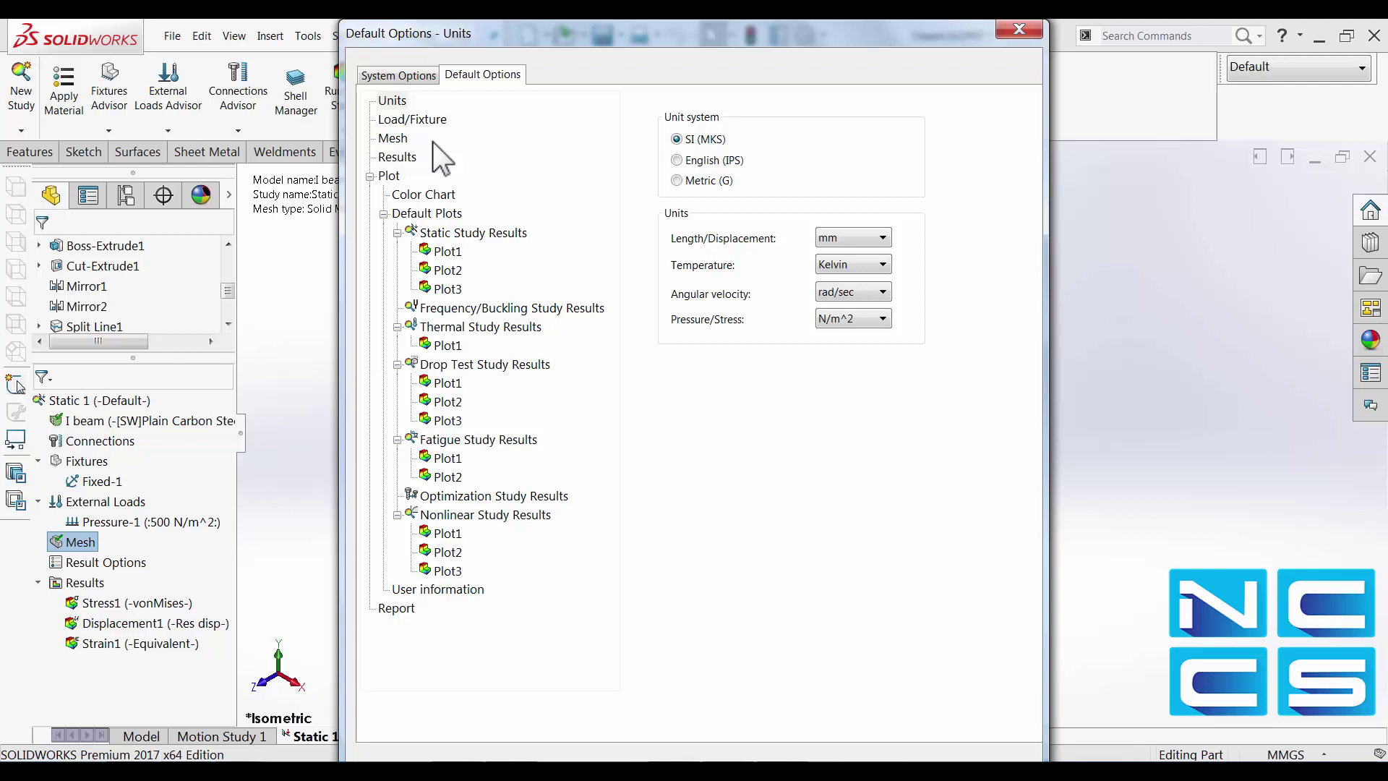
Show the Static Study Results default plot settings in Default Options.
click(389, 176)
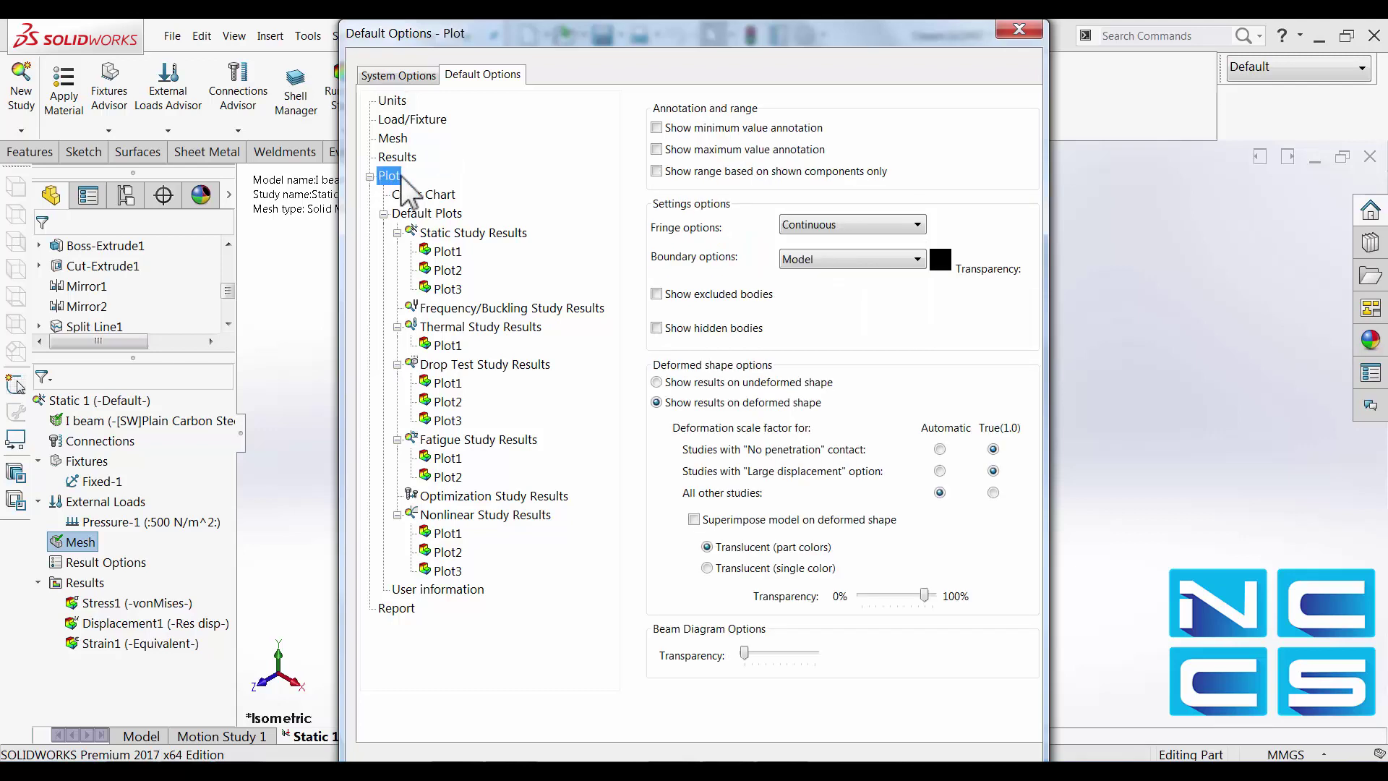
Review the default plots: von Mises stress, resultant displacement, equivalent strain, adding no new plot.
click(455, 235)
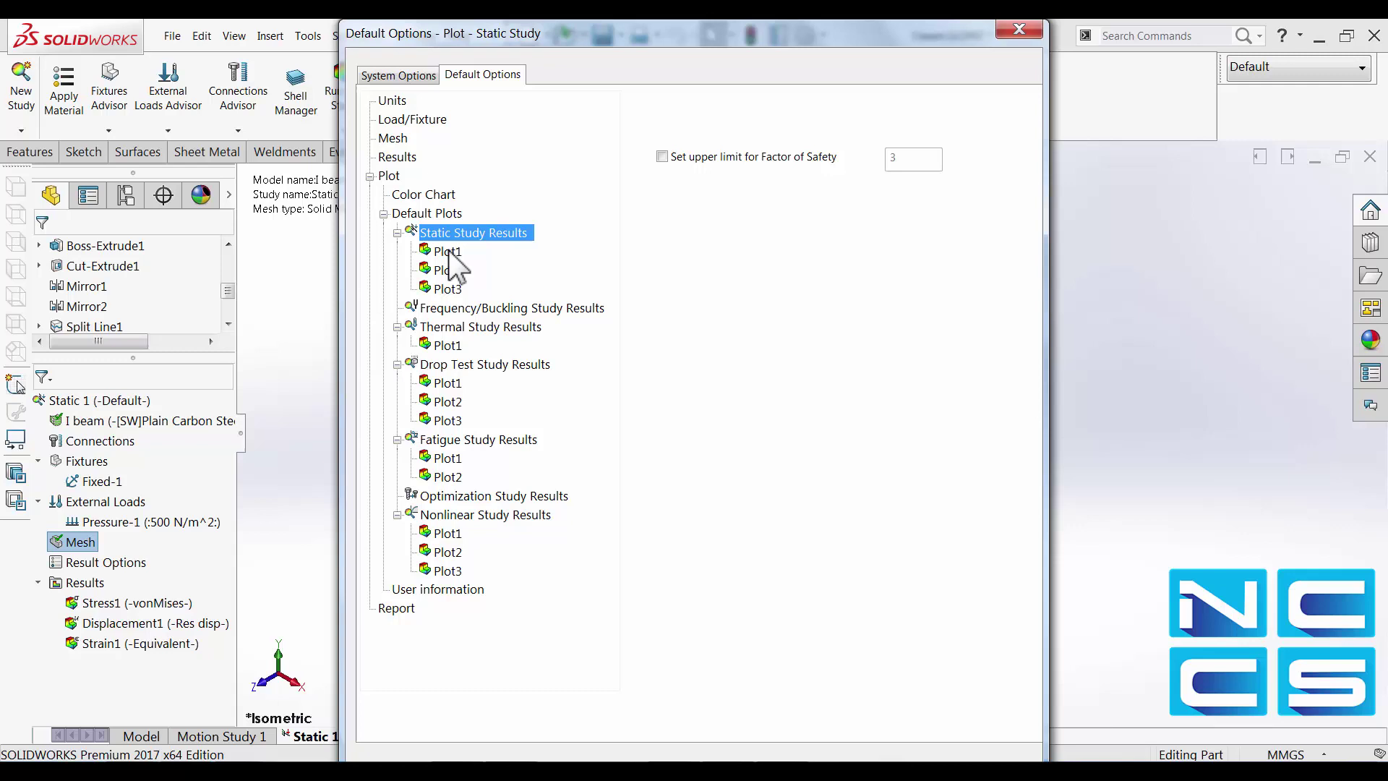
click(448, 251)
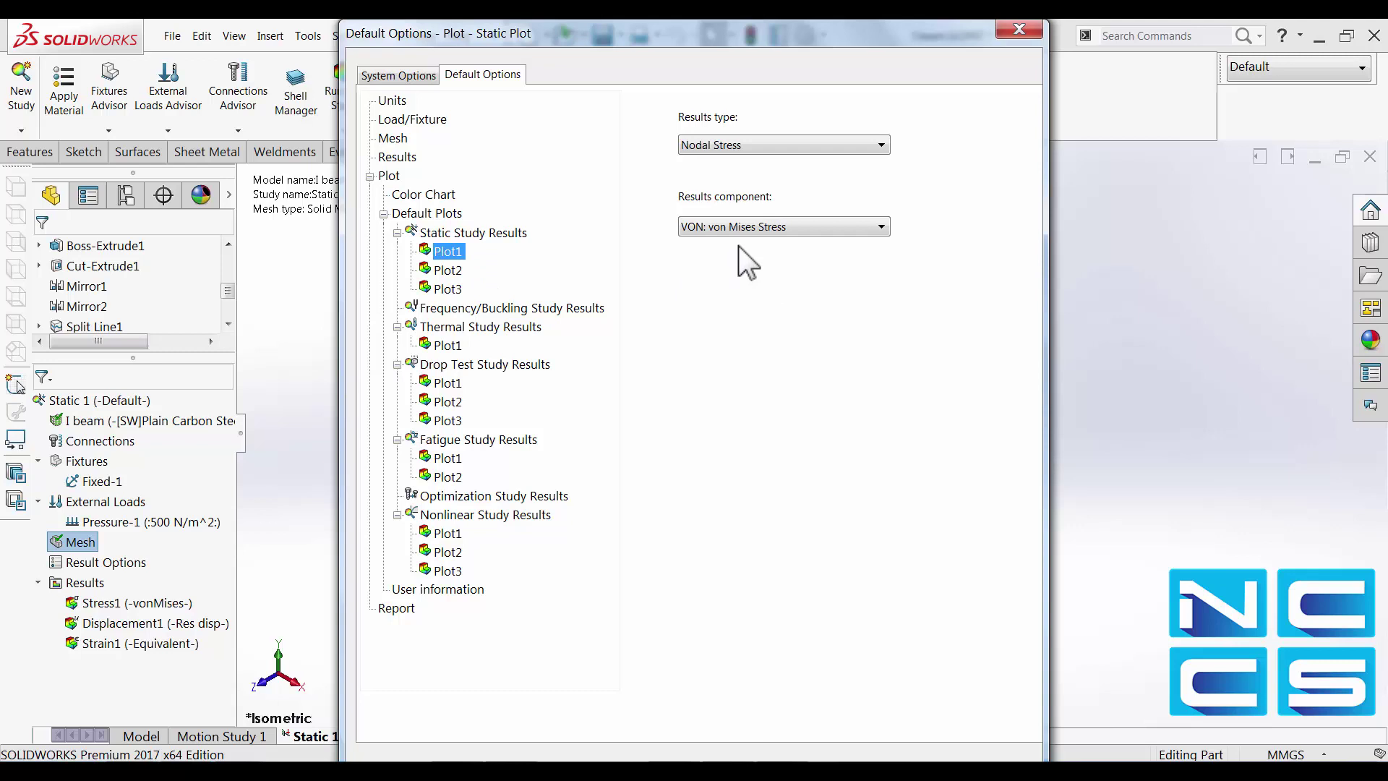
click(449, 270)
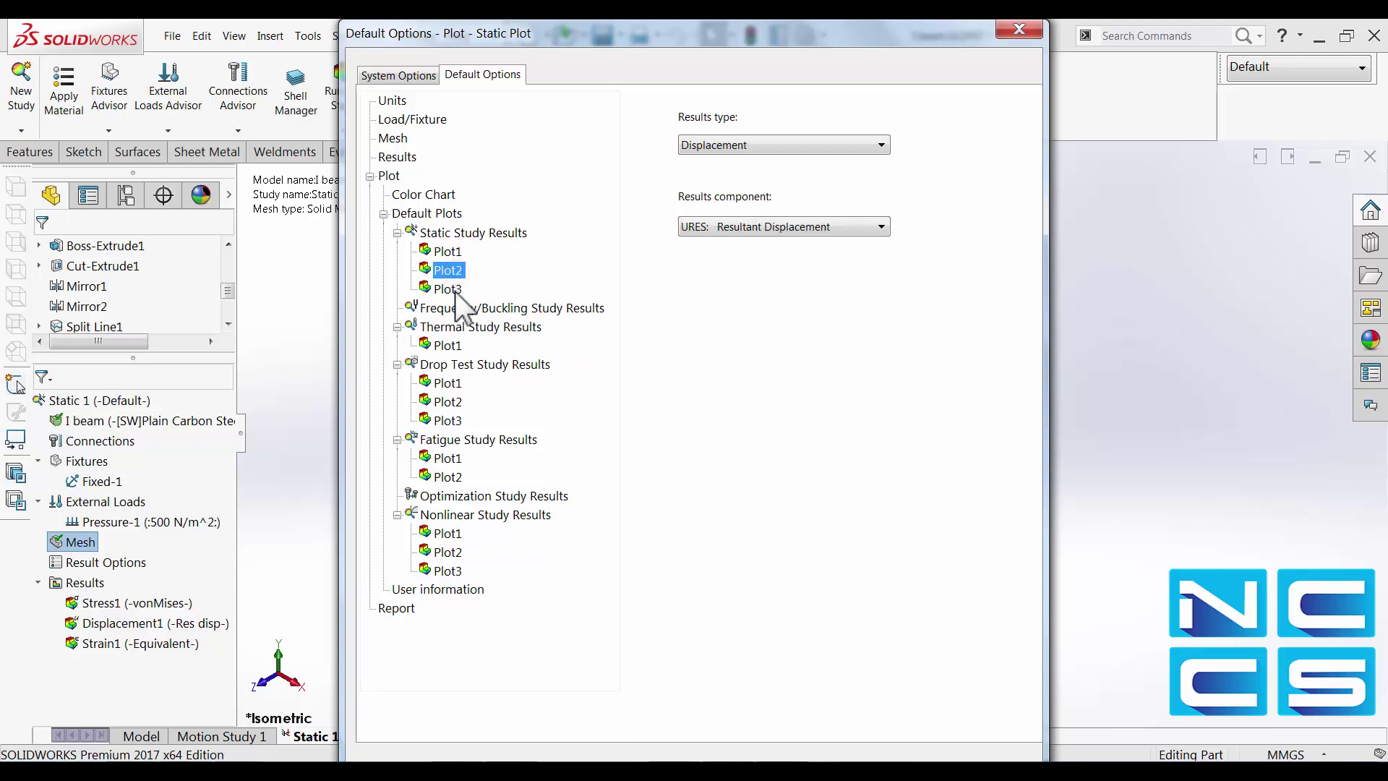
click(447, 289)
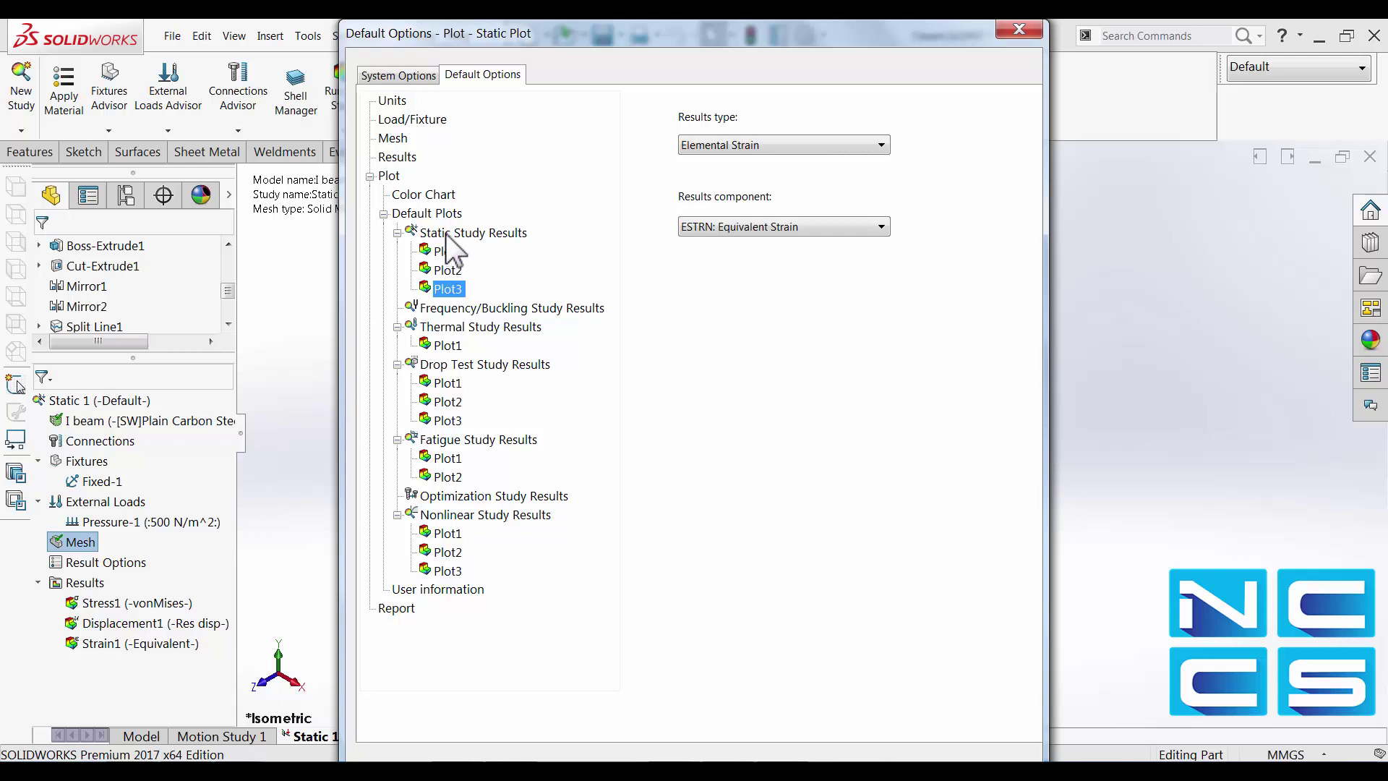
right_click(448, 239)
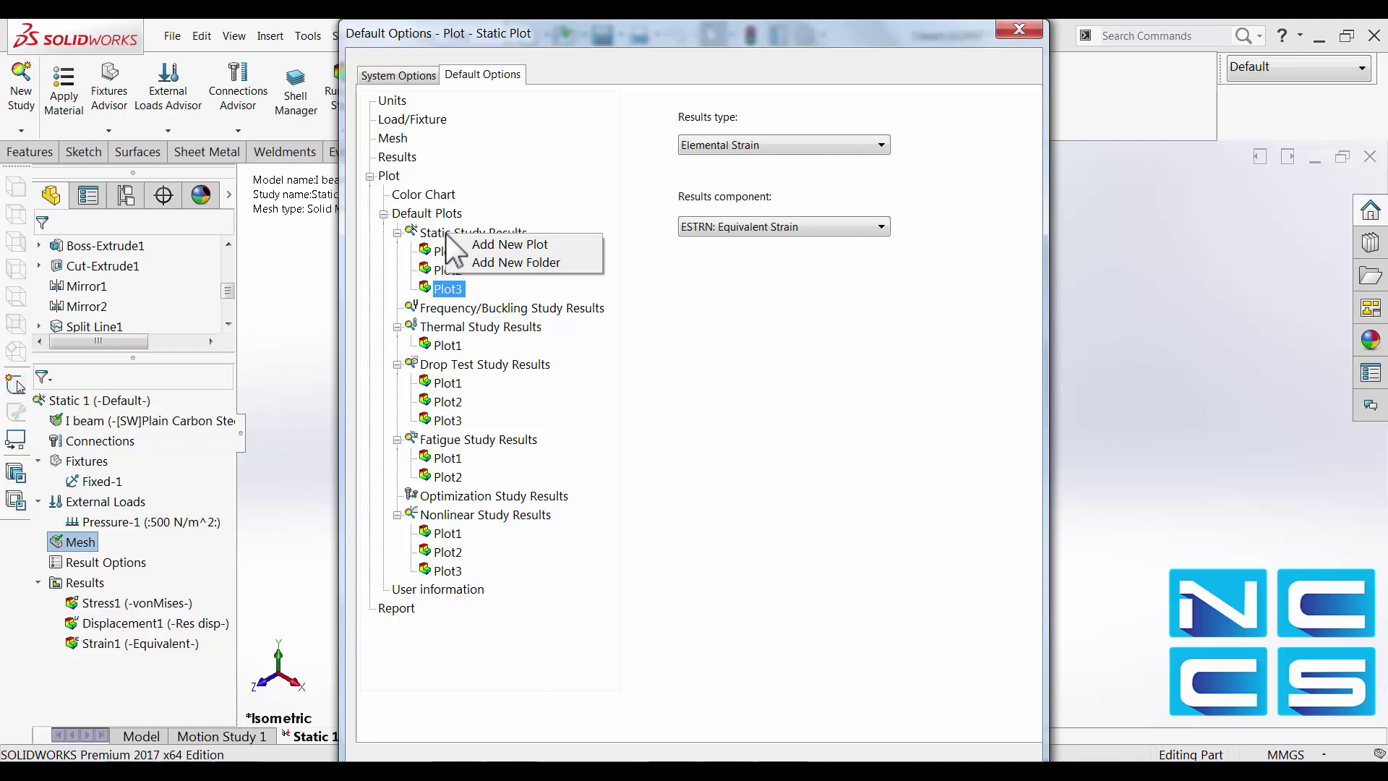
click(686, 295)
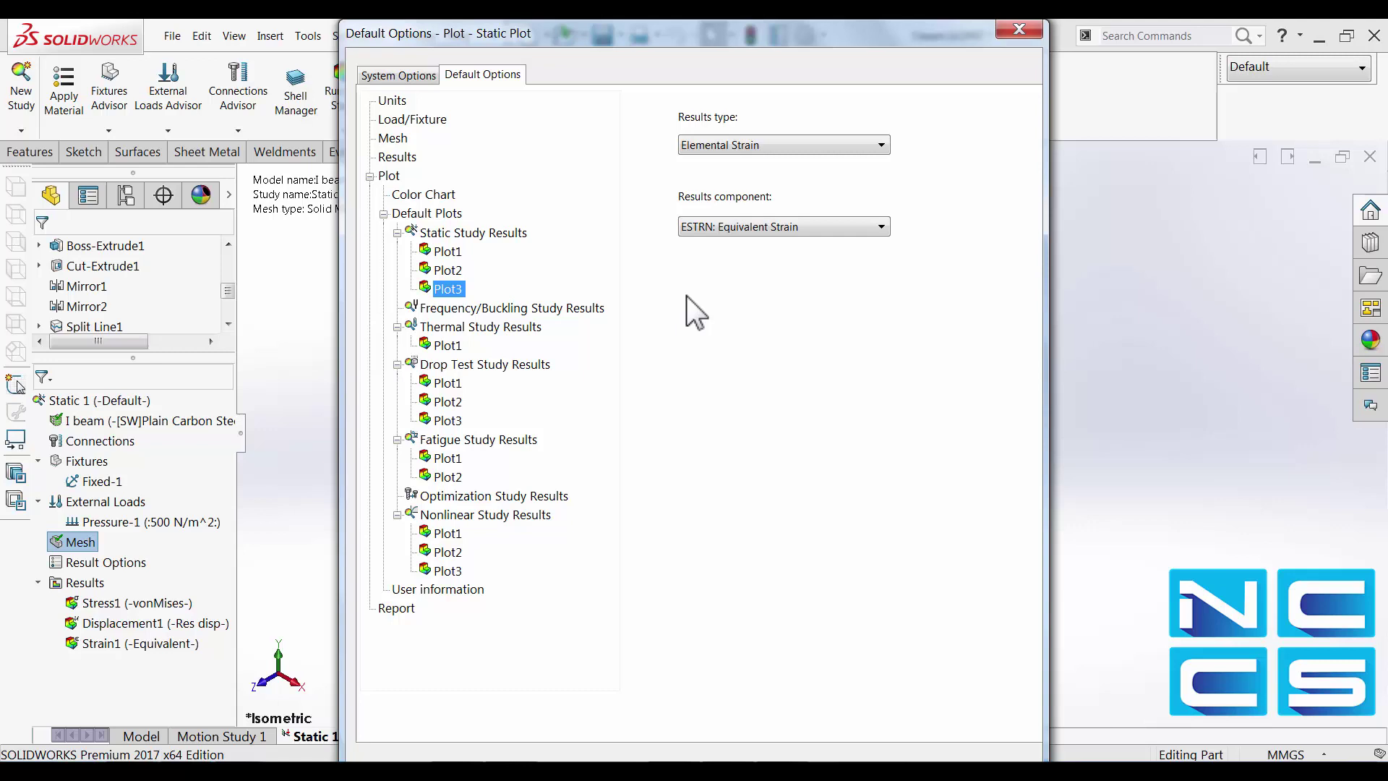
Review the Results defaults: Automatic solver, results saved to the document folder's Results subfolder.
click(397, 156)
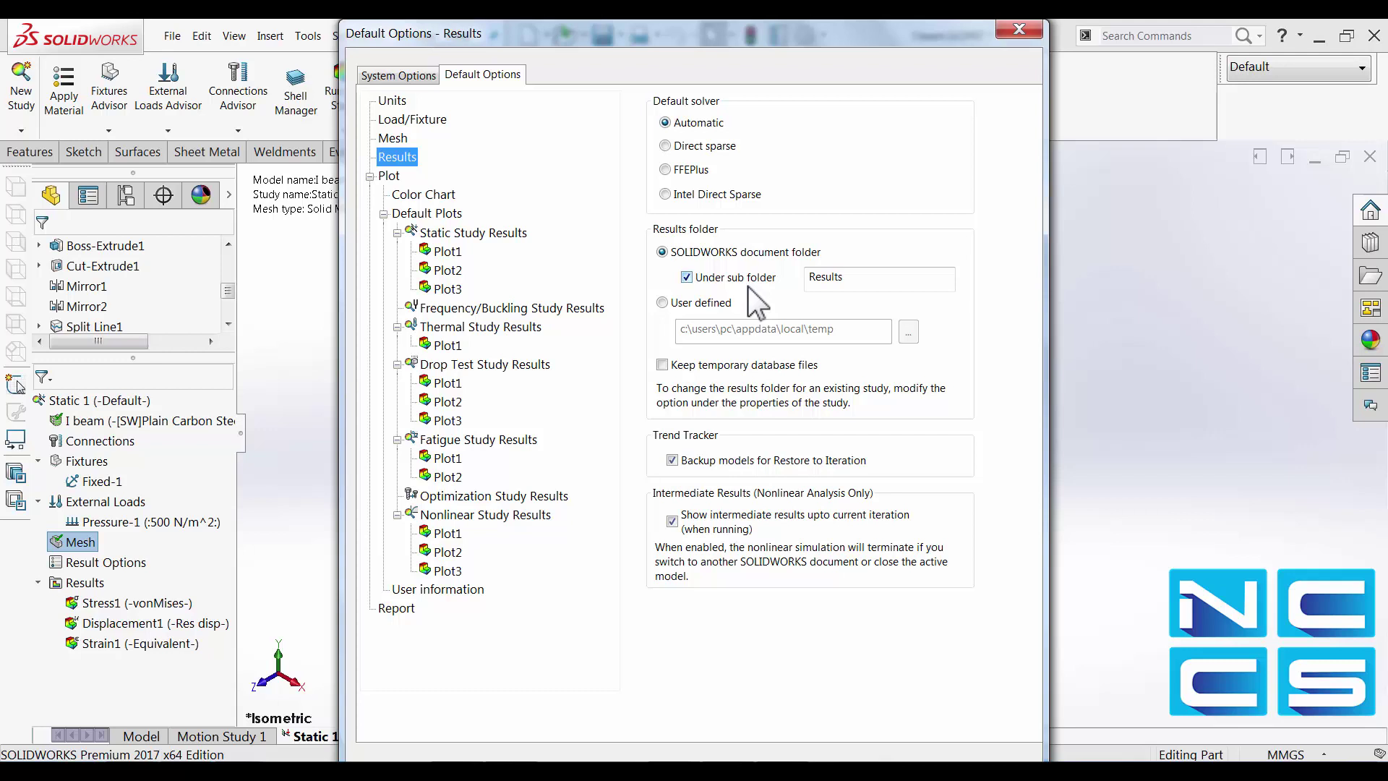
Close the options, hide the mesh, and bring up the Stress1 legend's context menu.
key(Return)
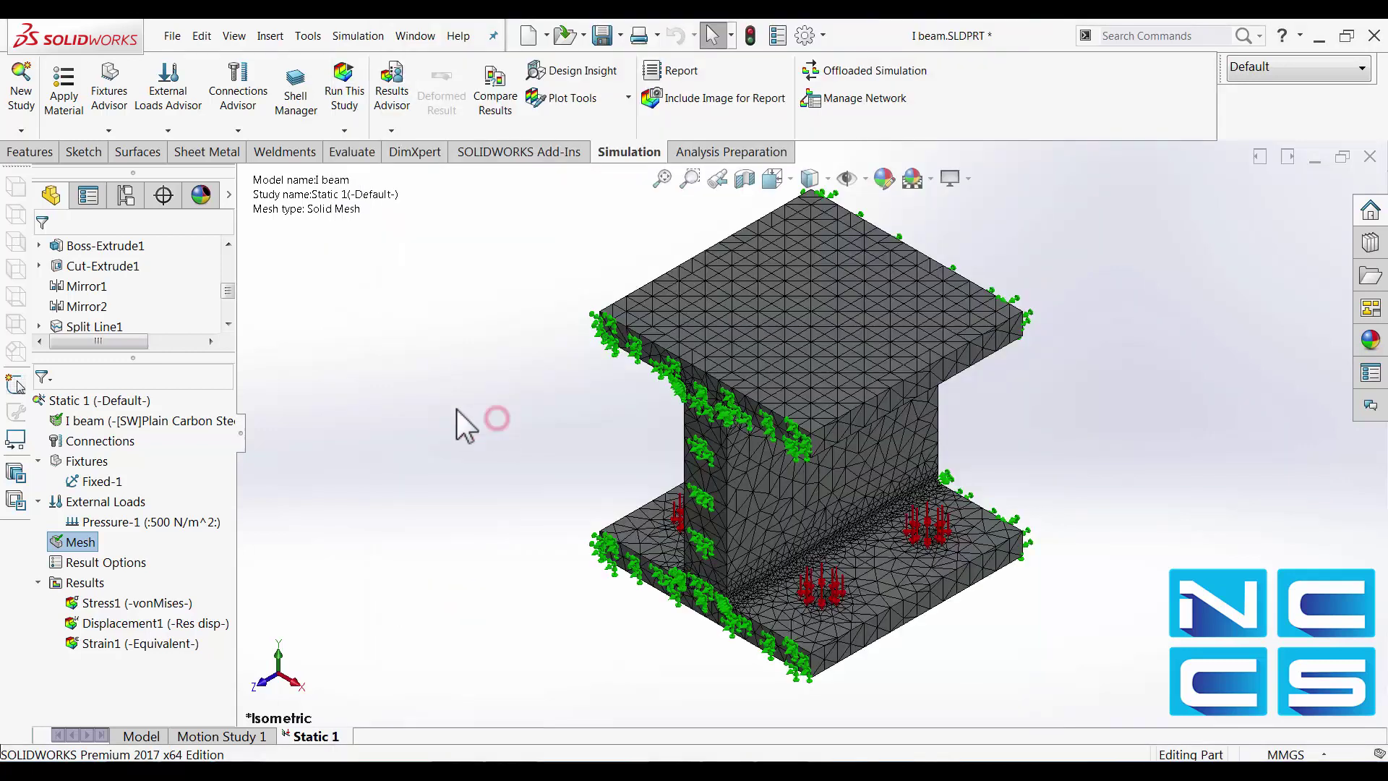
right_click(85, 547)
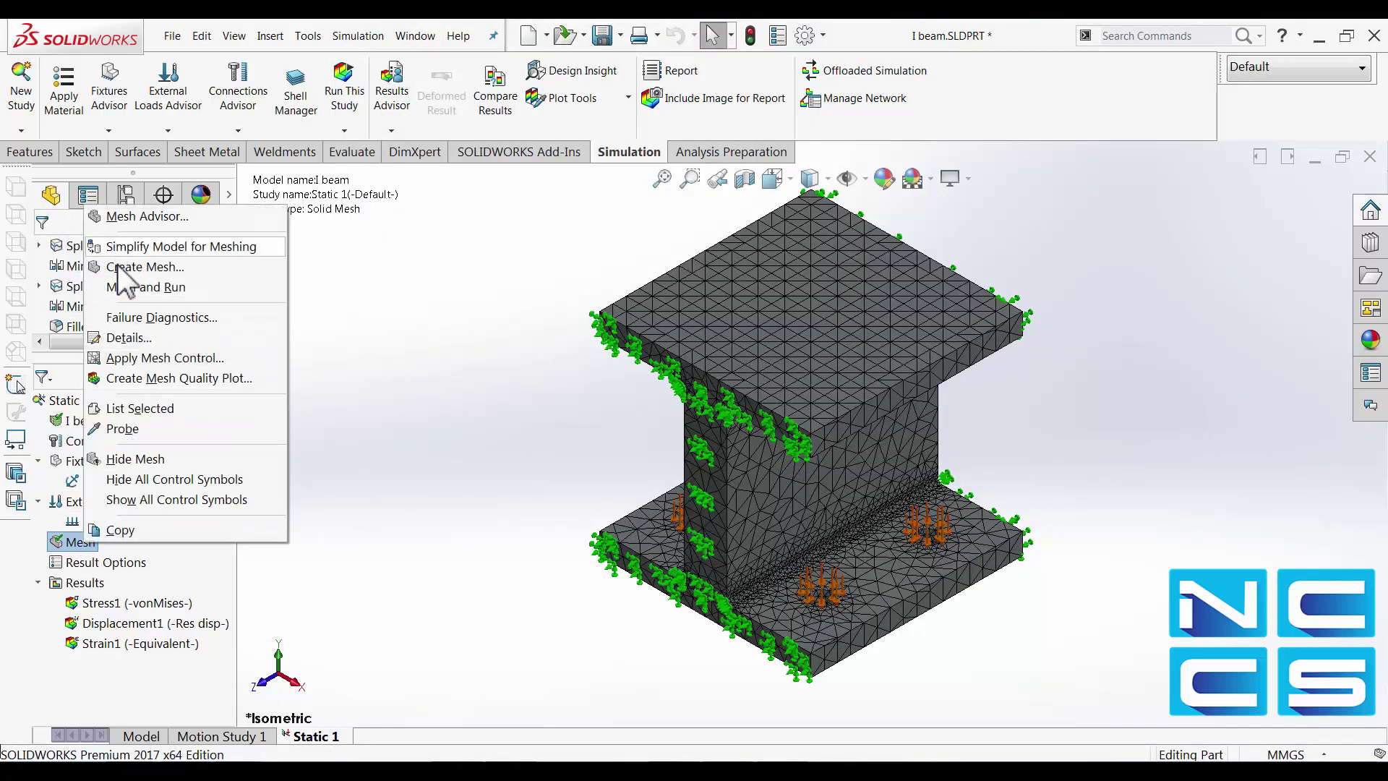
click(152, 461)
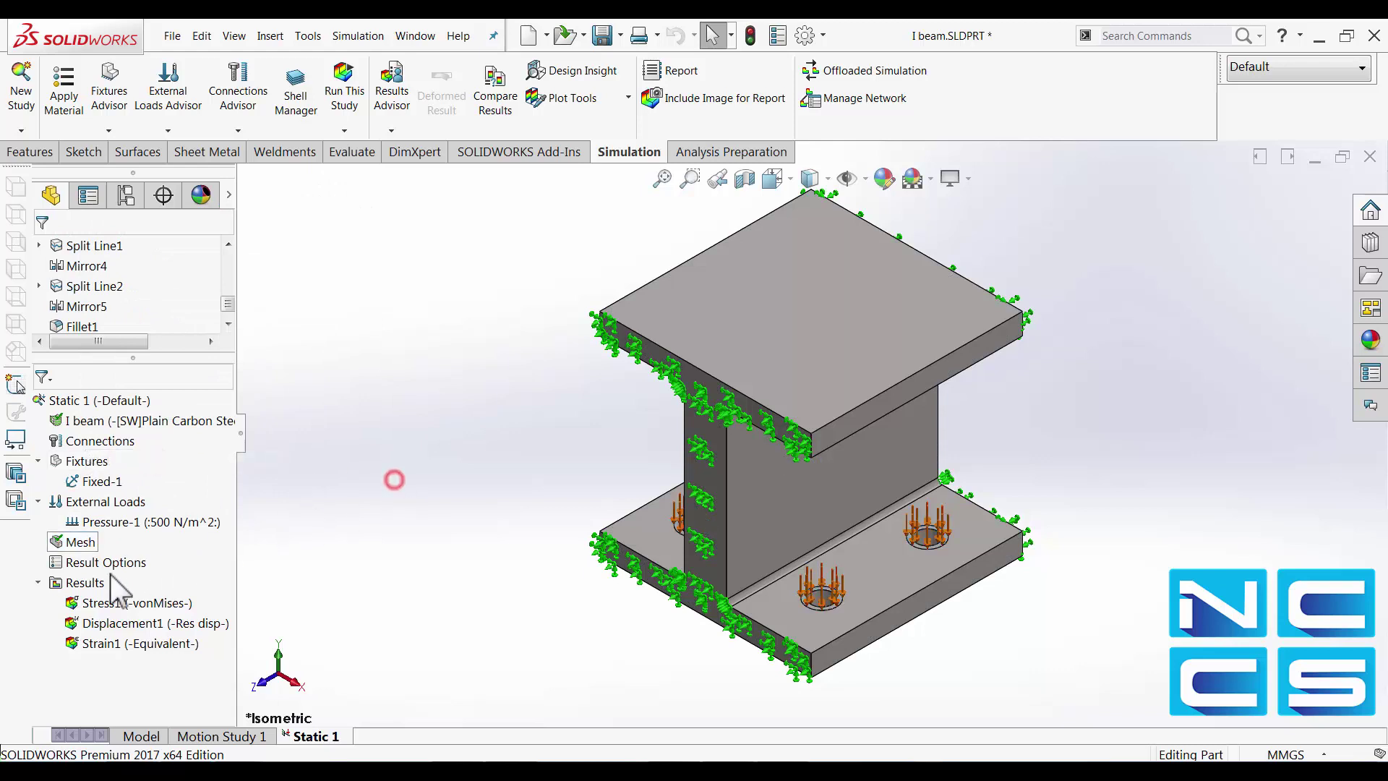
click(109, 604)
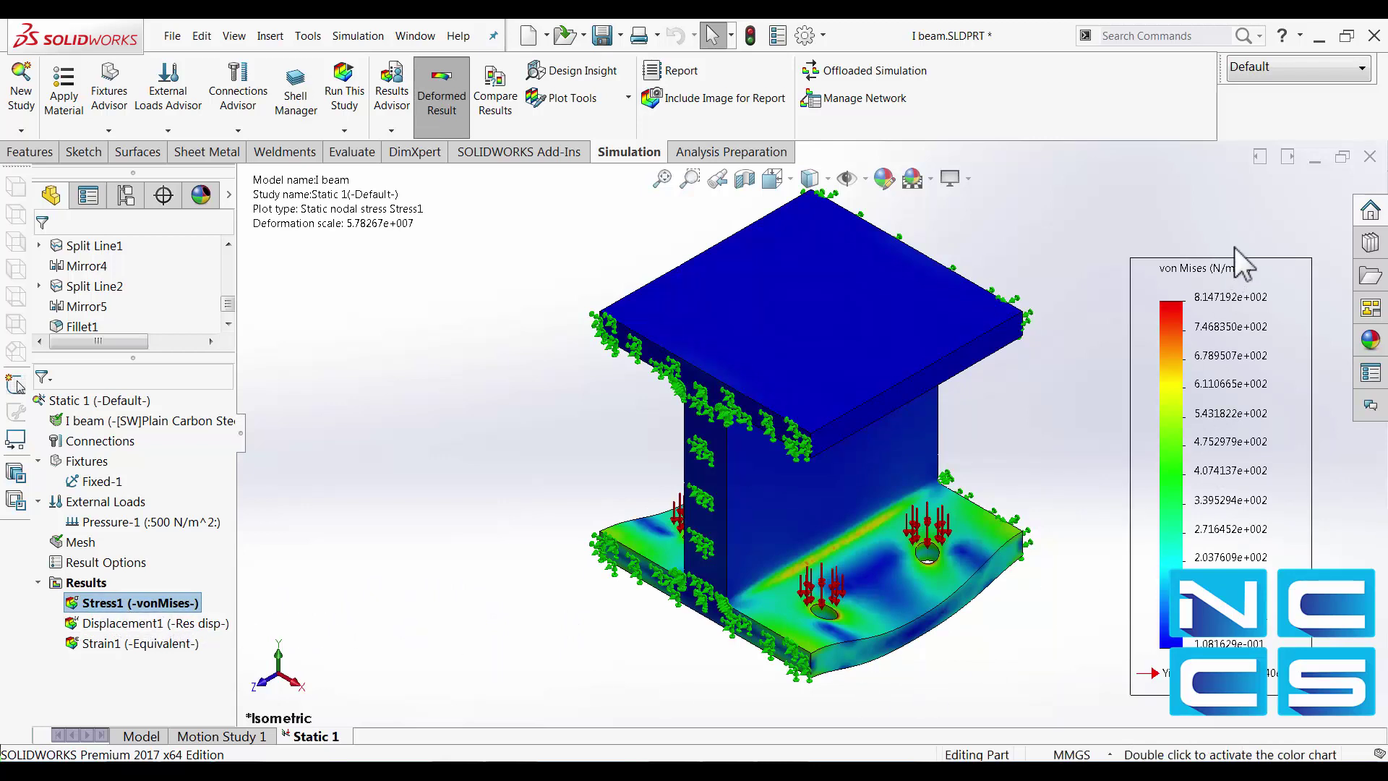
right_click(1226, 397)
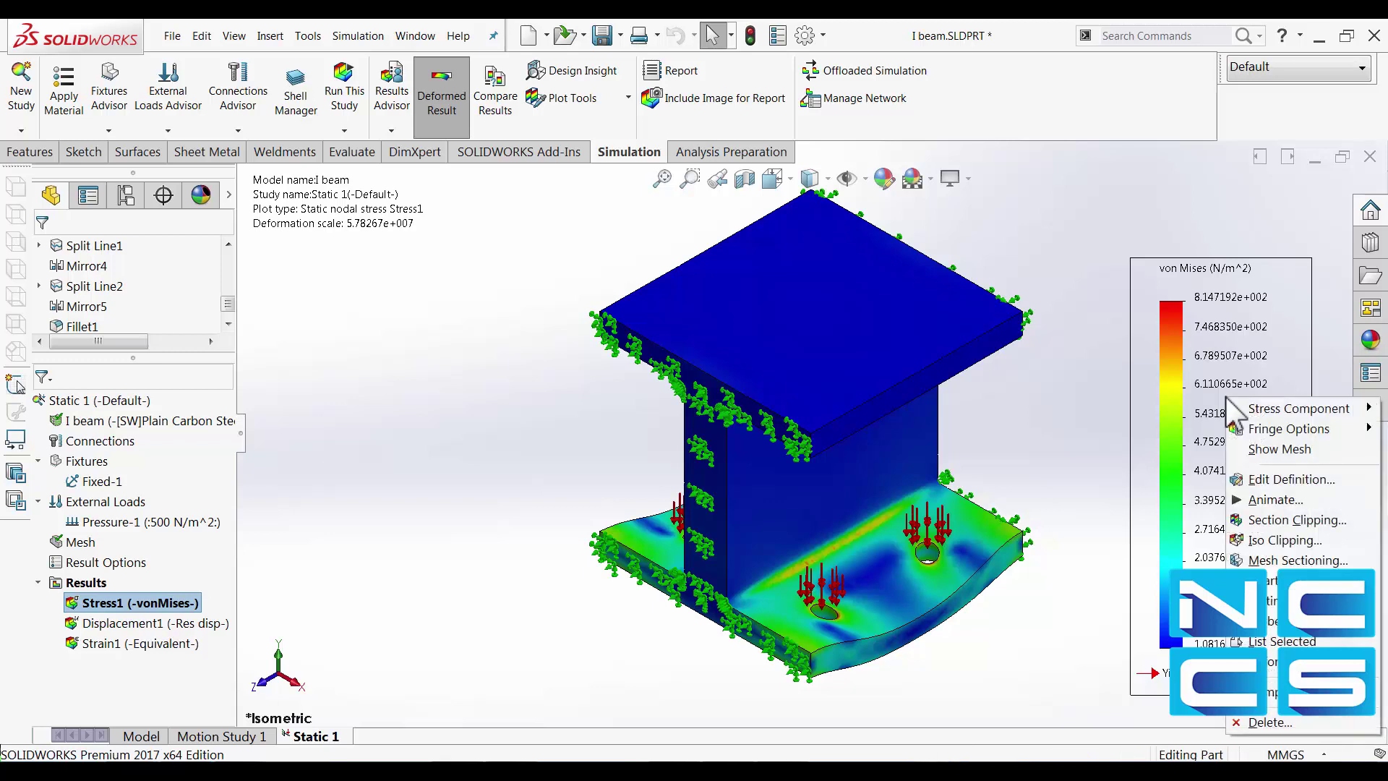
Edit the Stress1 von Mises plot definition and expand its Advanced Options with node values.
click(1305, 480)
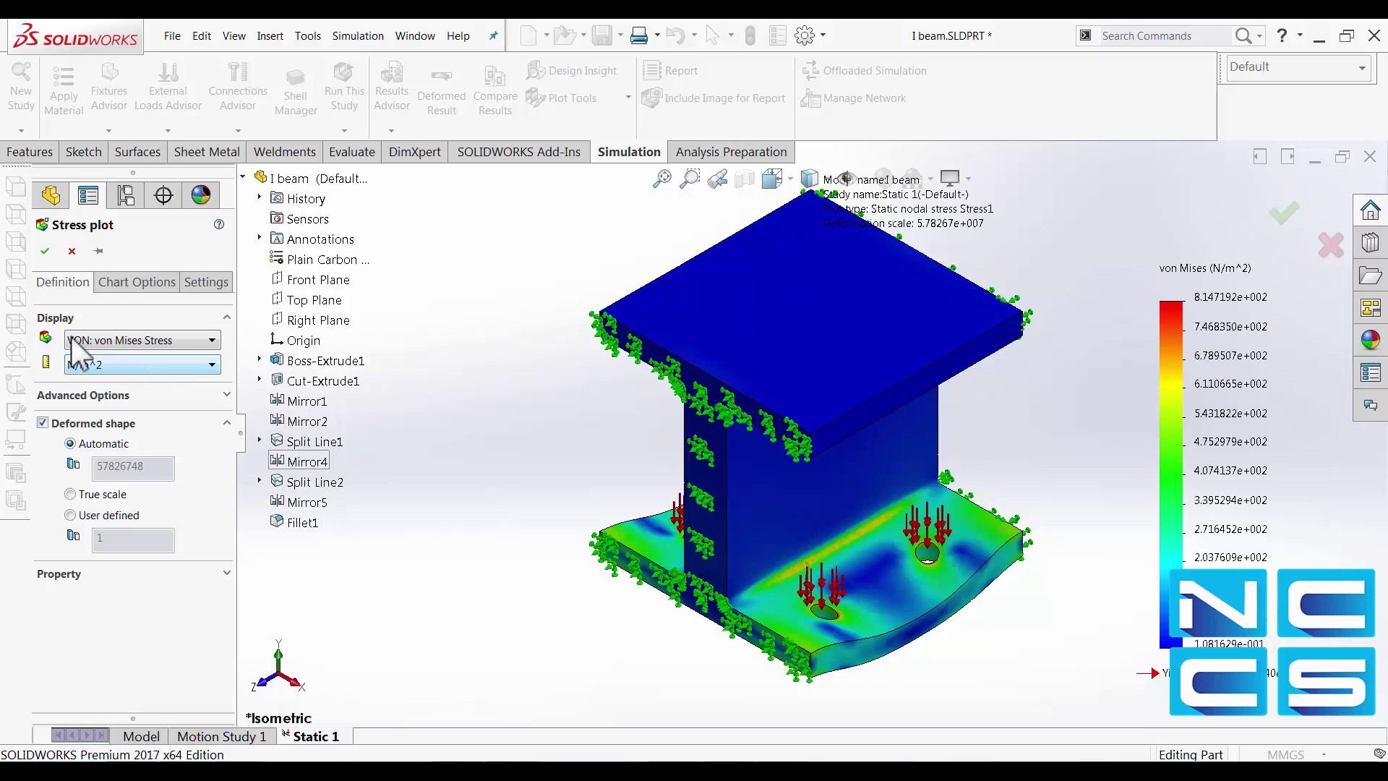
click(367, 38)
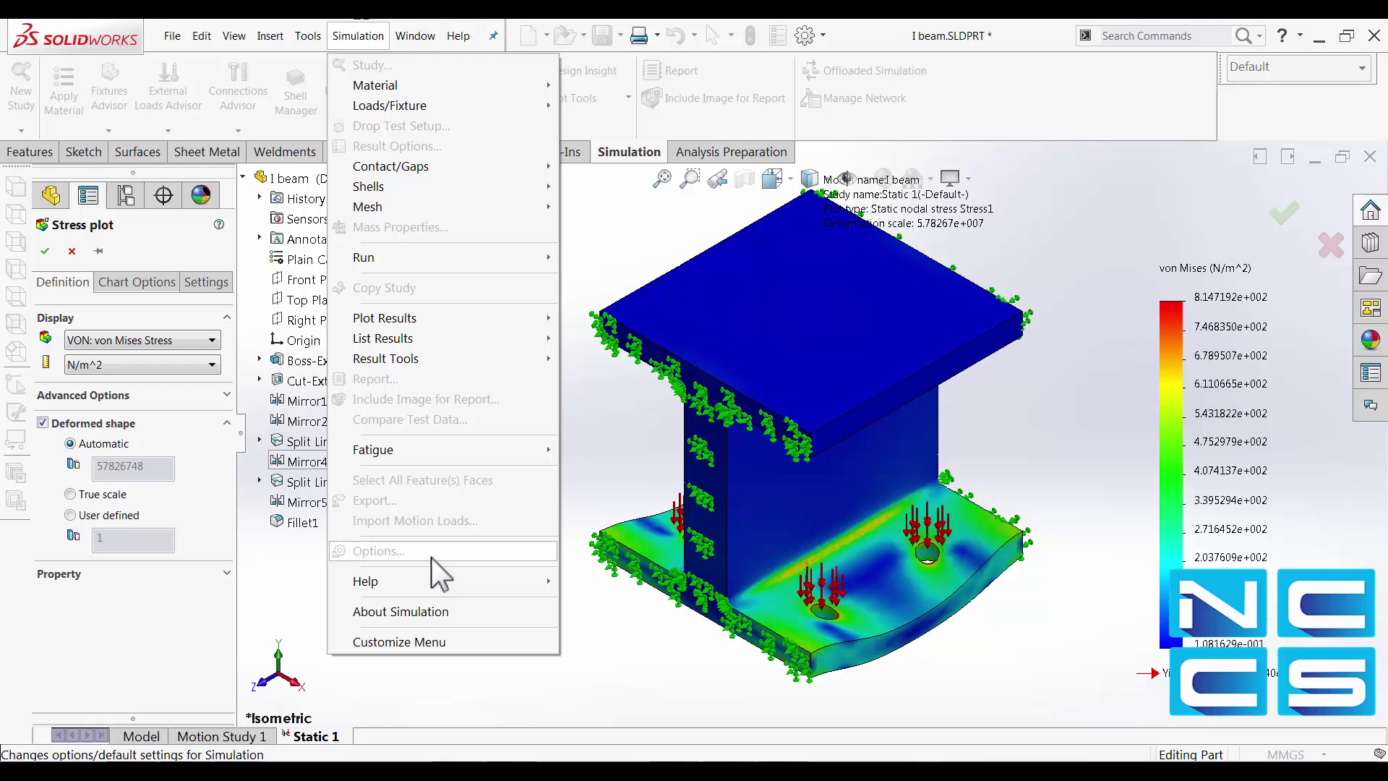
click(593, 474)
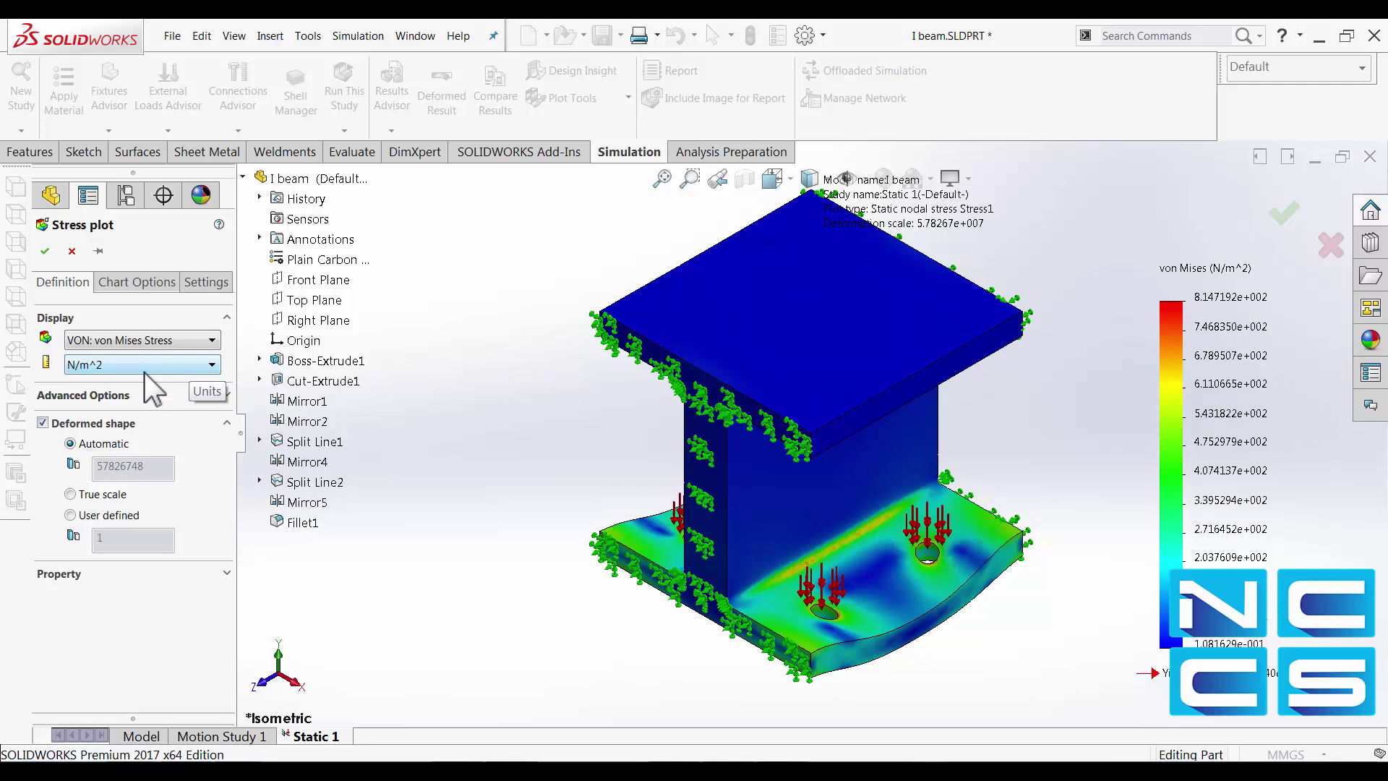
click(160, 396)
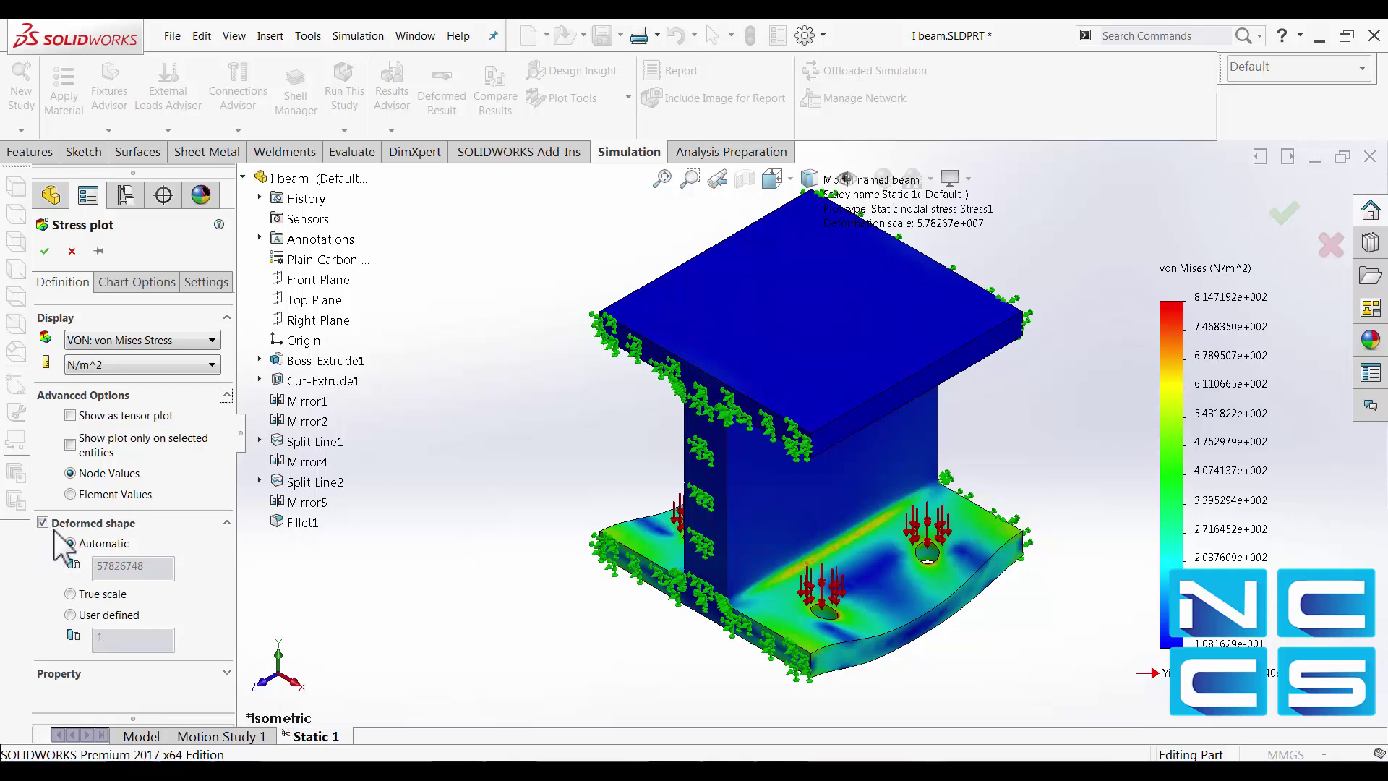
Show the 8.147192e+002 max stress annotation and place its label beside the lower flange.
click(135, 281)
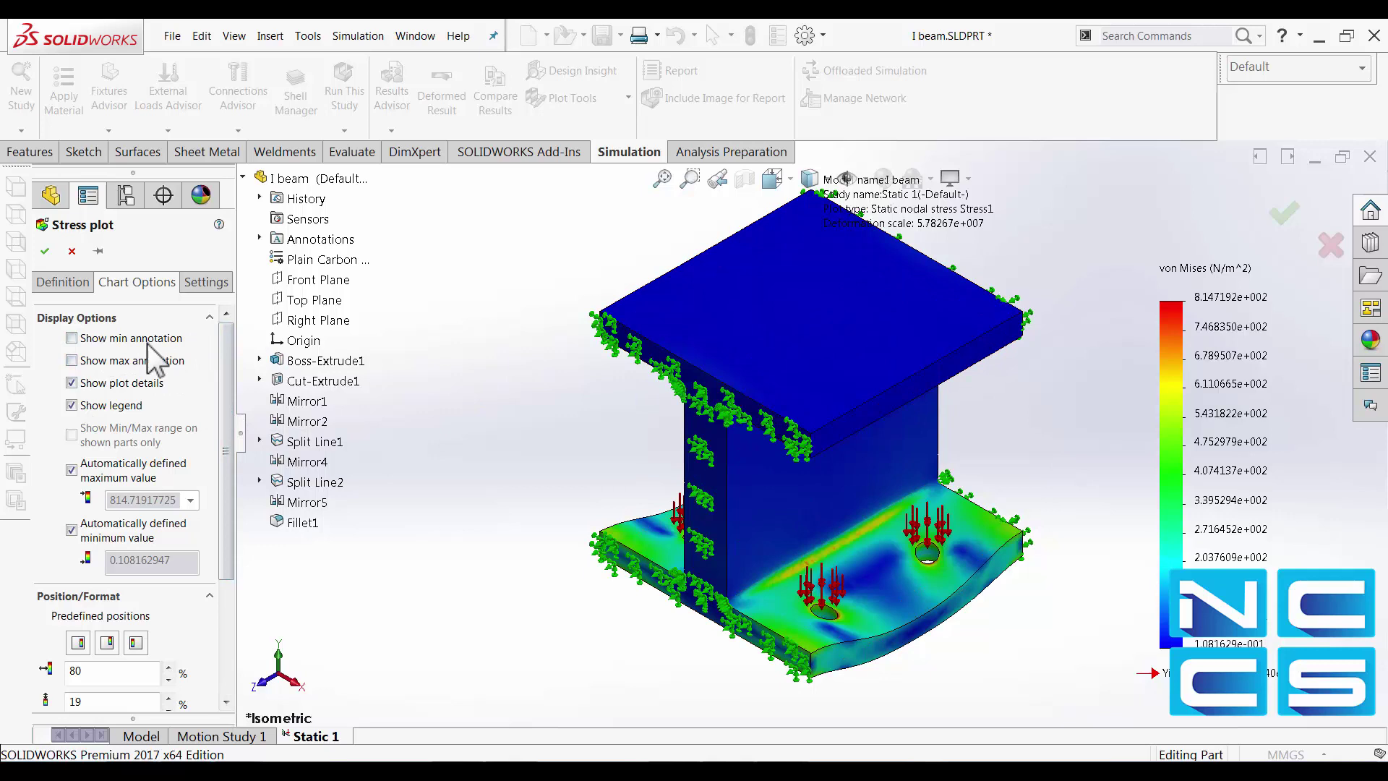
click(72, 360)
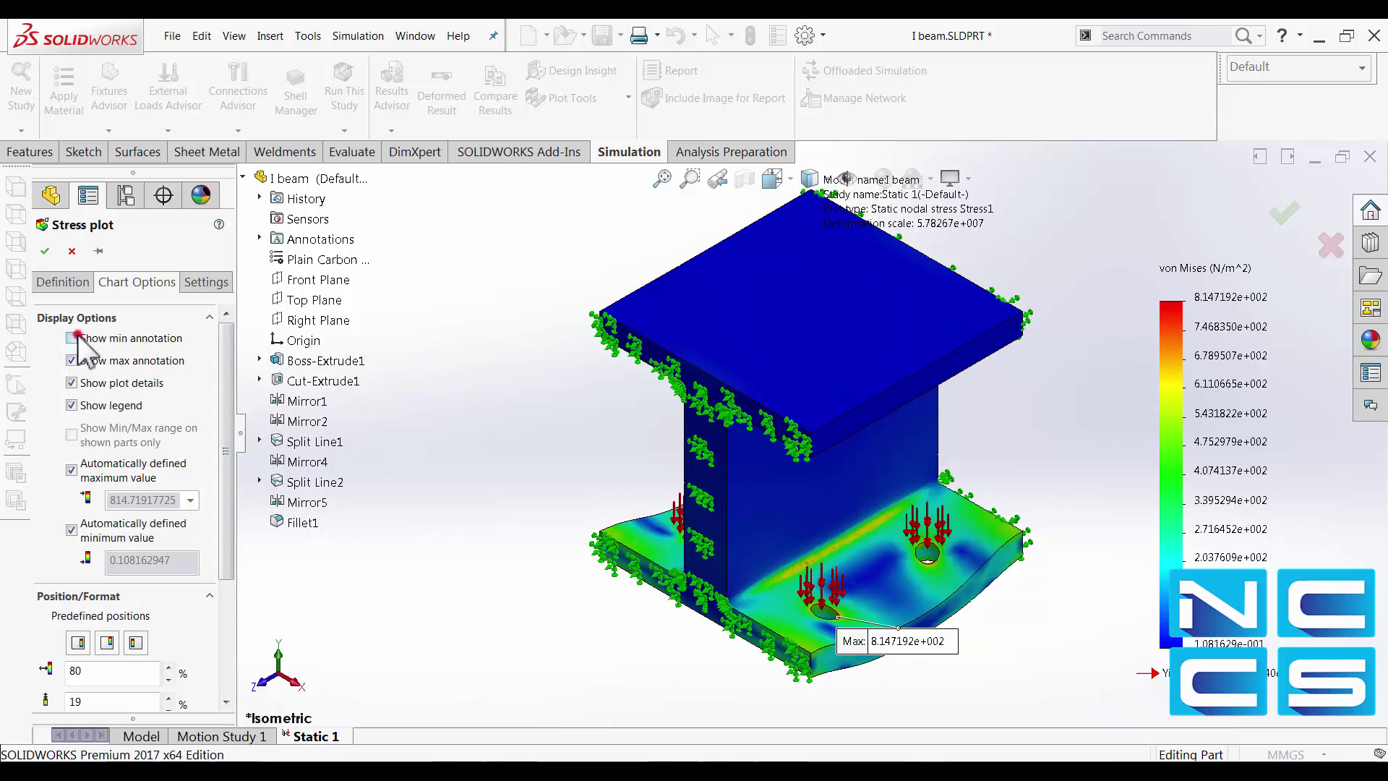
click(73, 338)
click(72, 337)
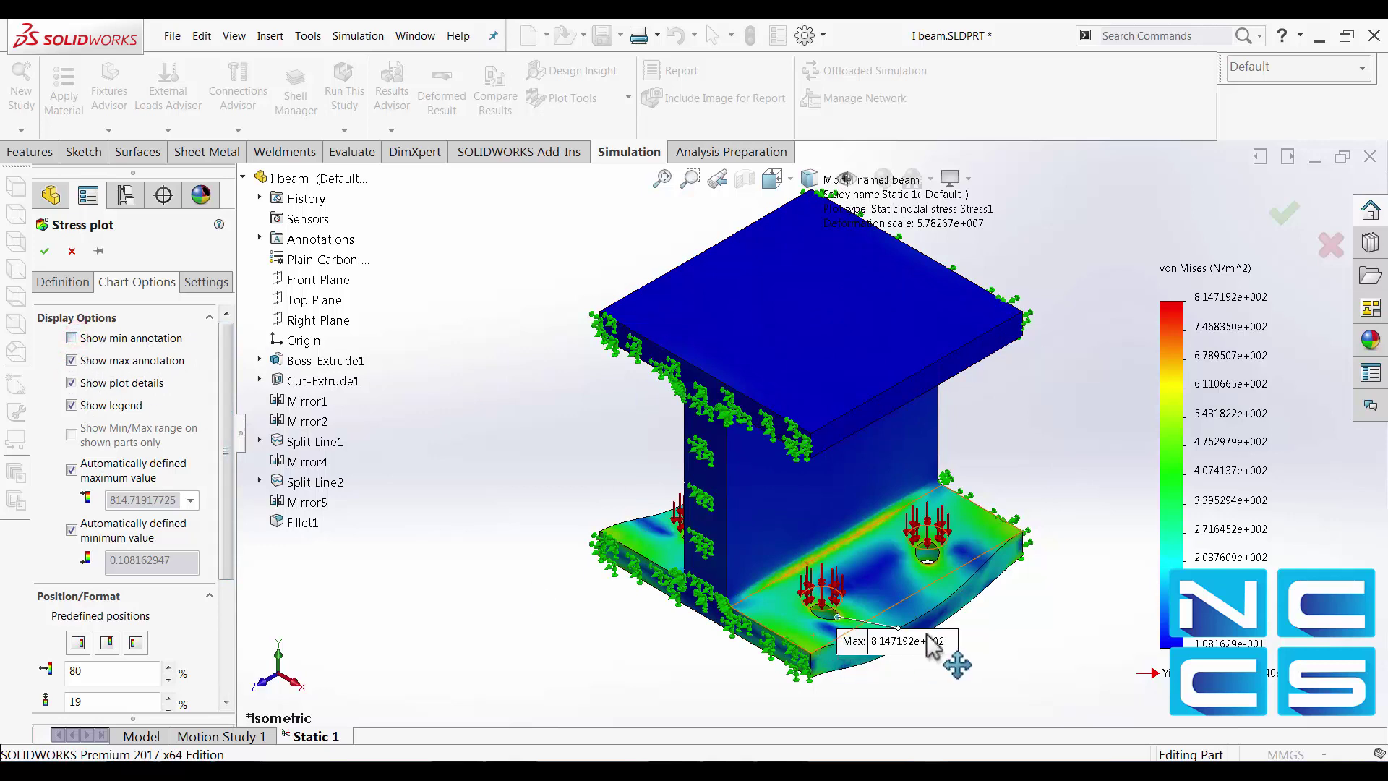
mouse_move(932, 646)
mouse_down()
mouse_move(651, 662)
mouse_move(574, 641)
mouse_up()
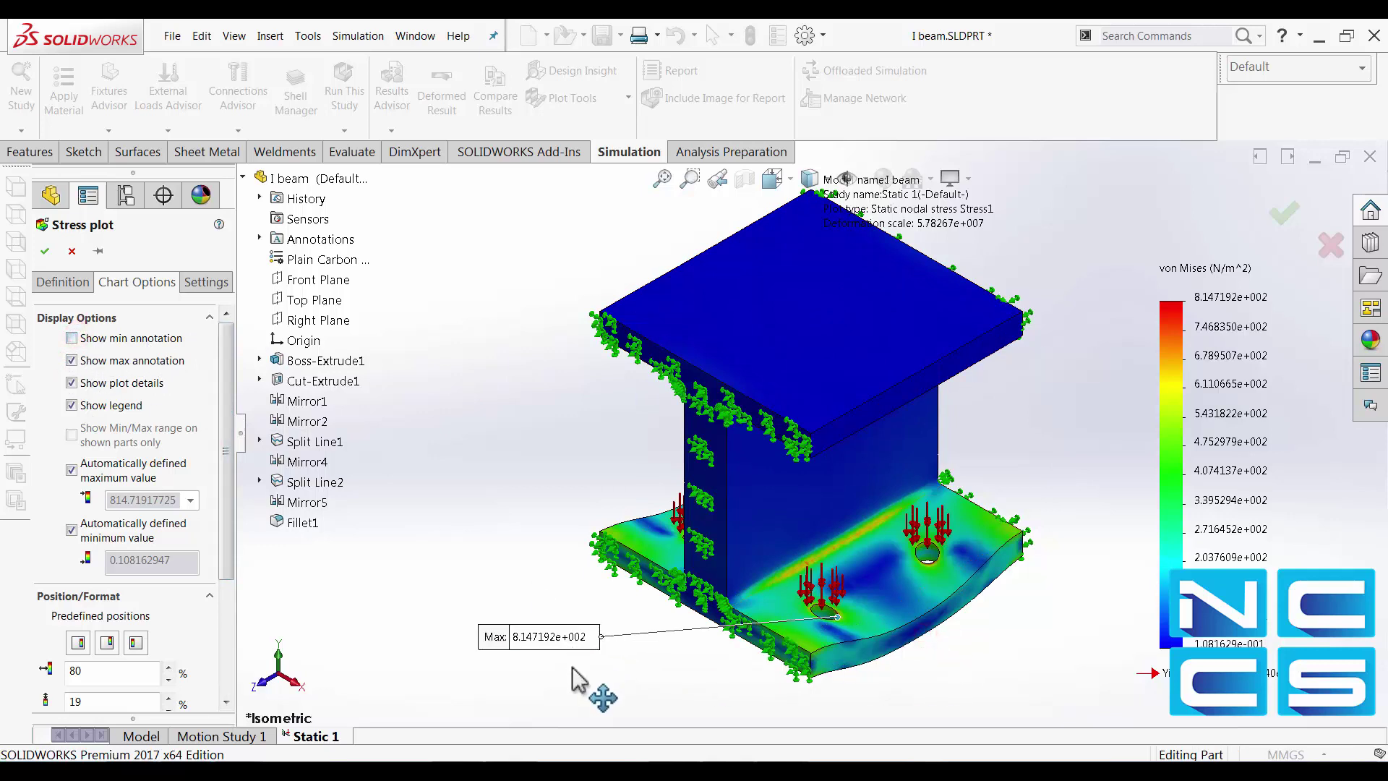
Set the stress legend maximum manually to 500 N/m^2 and check the yield strength option.
click(72, 470)
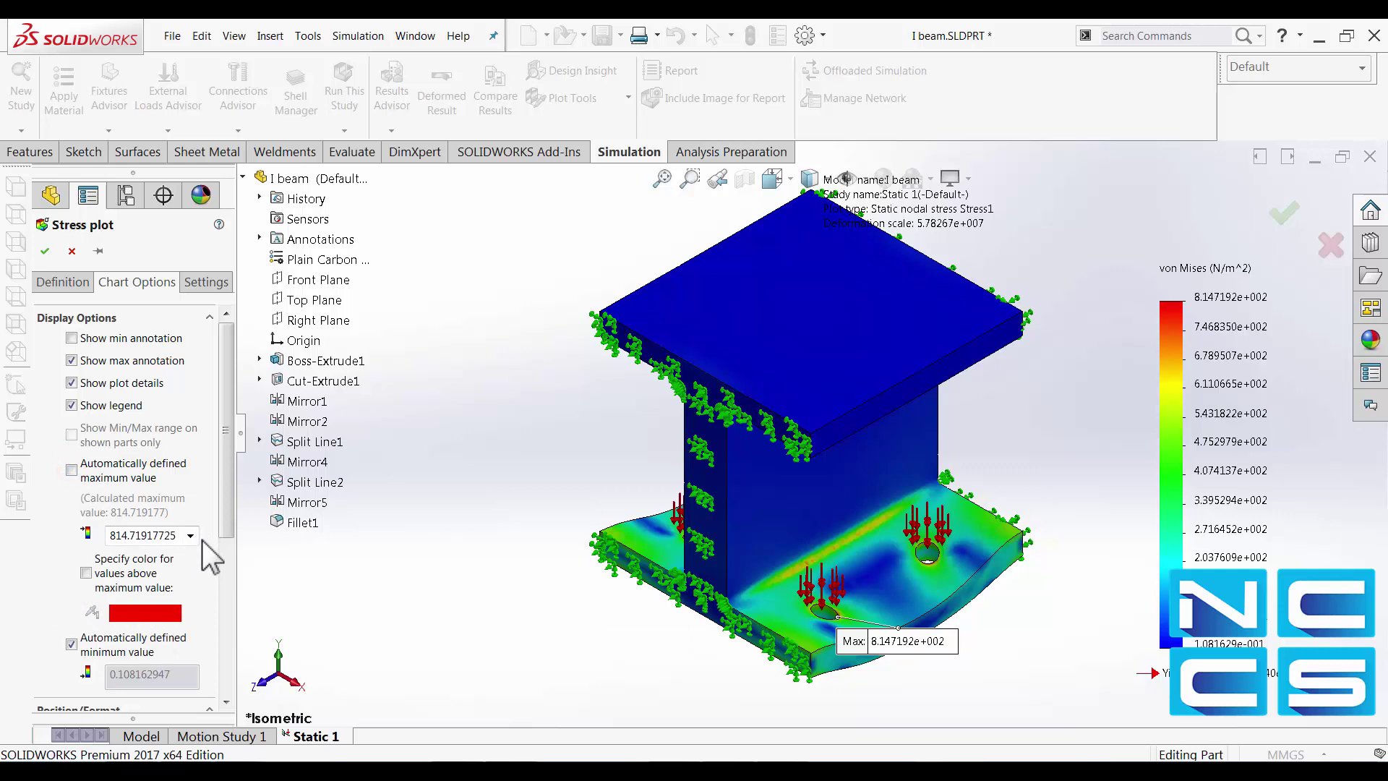
click(192, 535)
click(194, 535)
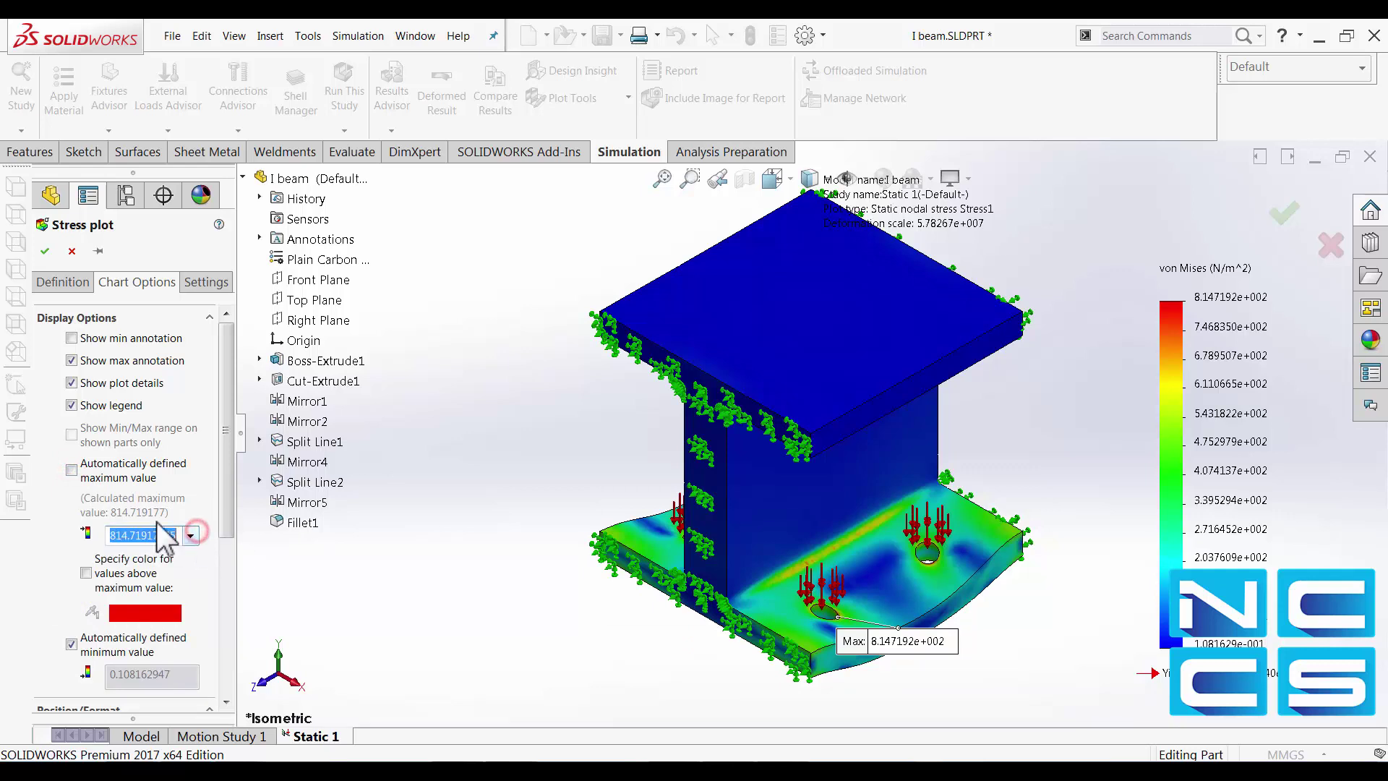
text(500)
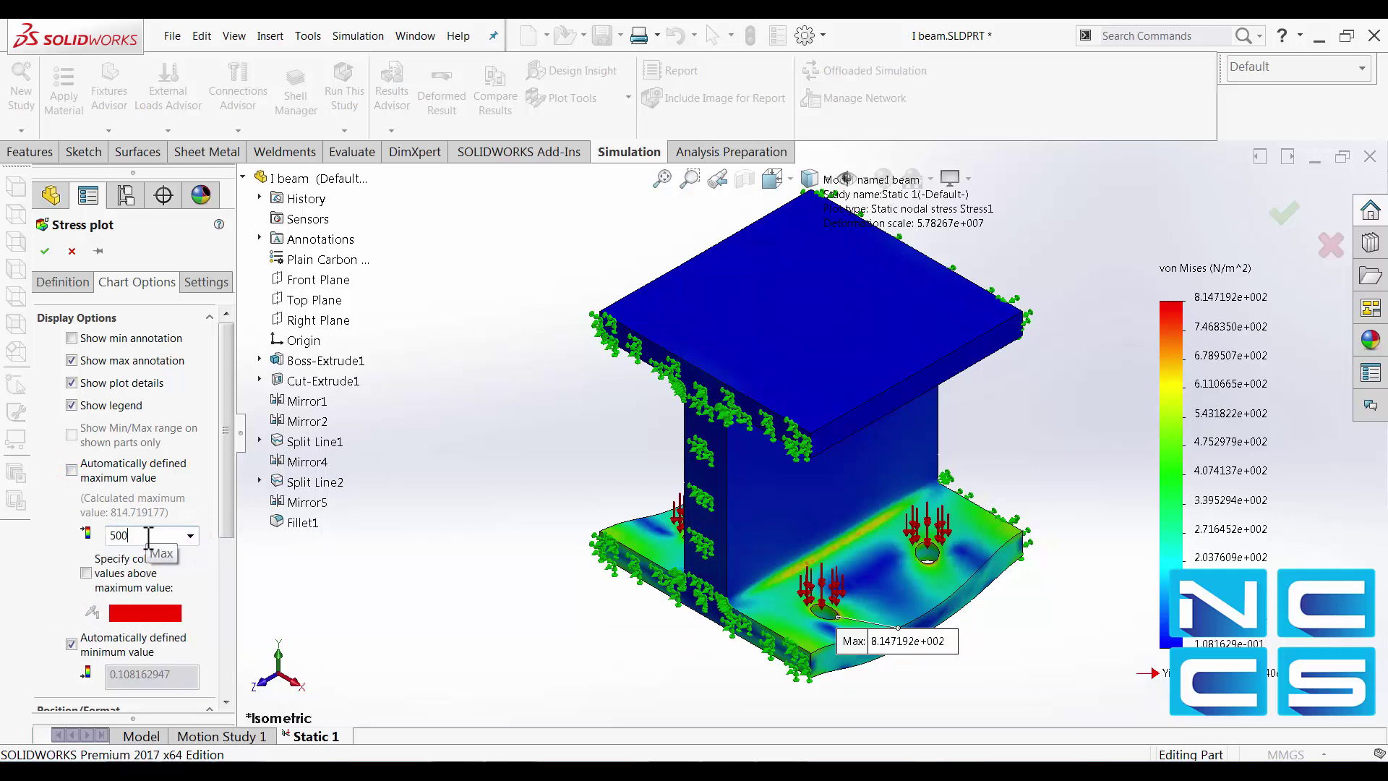
key(Return)
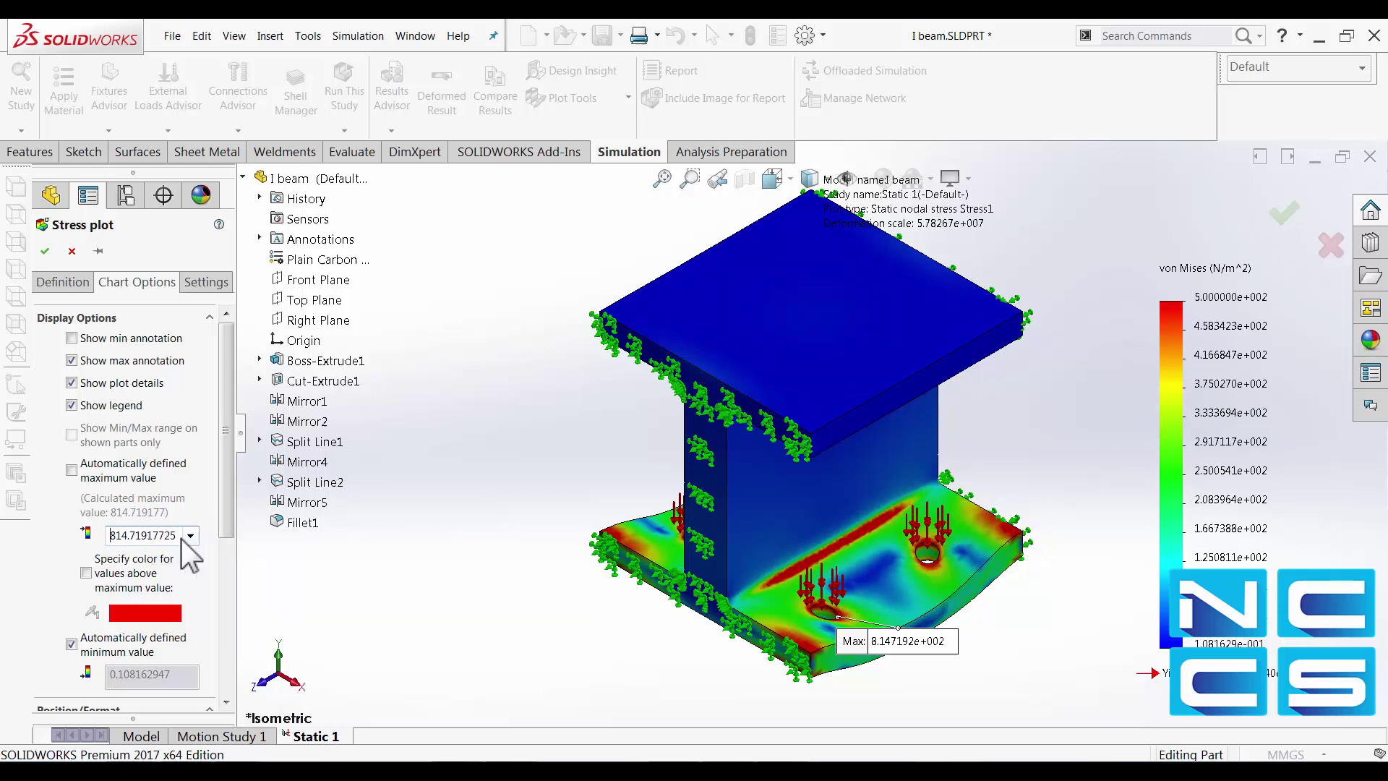
click(158, 535)
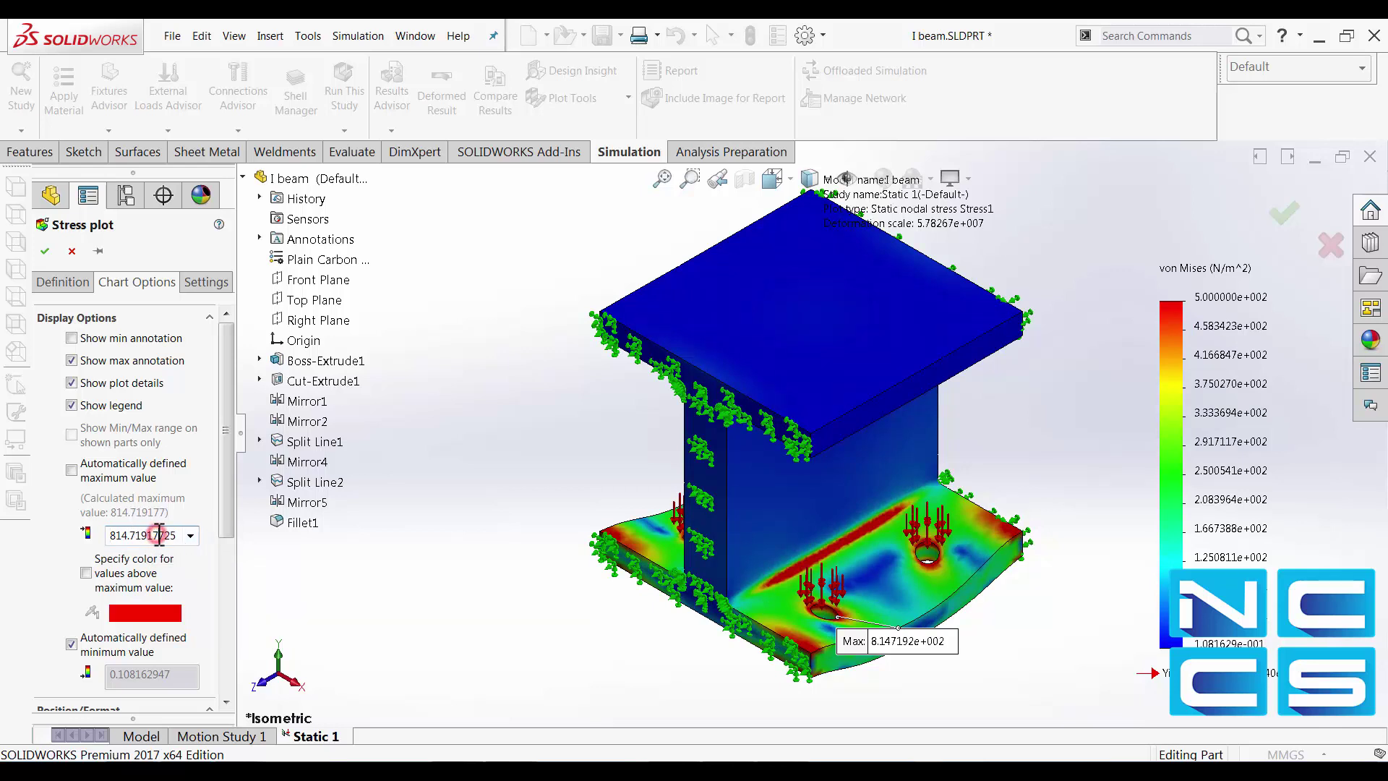
click(361, 593)
click(192, 538)
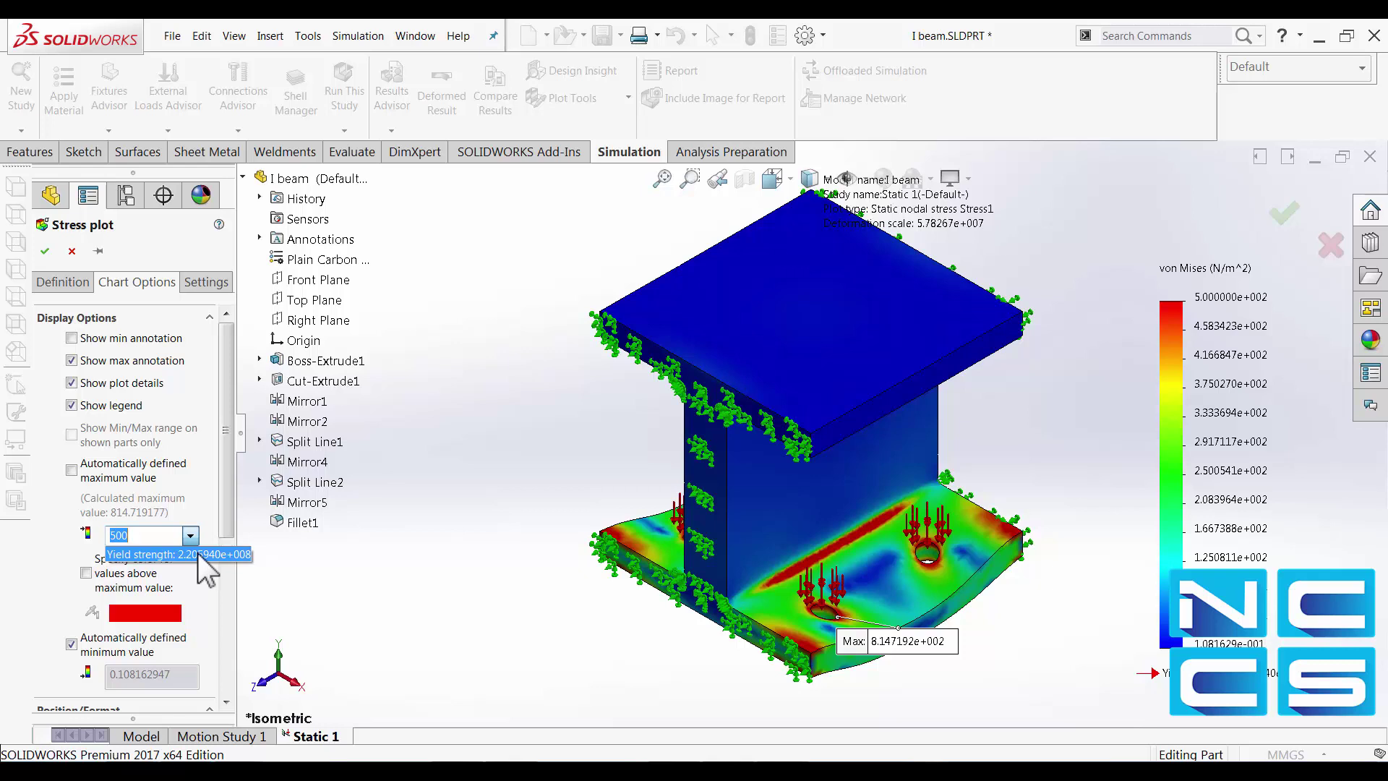
Return the stress legend to its automatic 8.147192e+002 maximum and accept the plot definition.
click(70, 470)
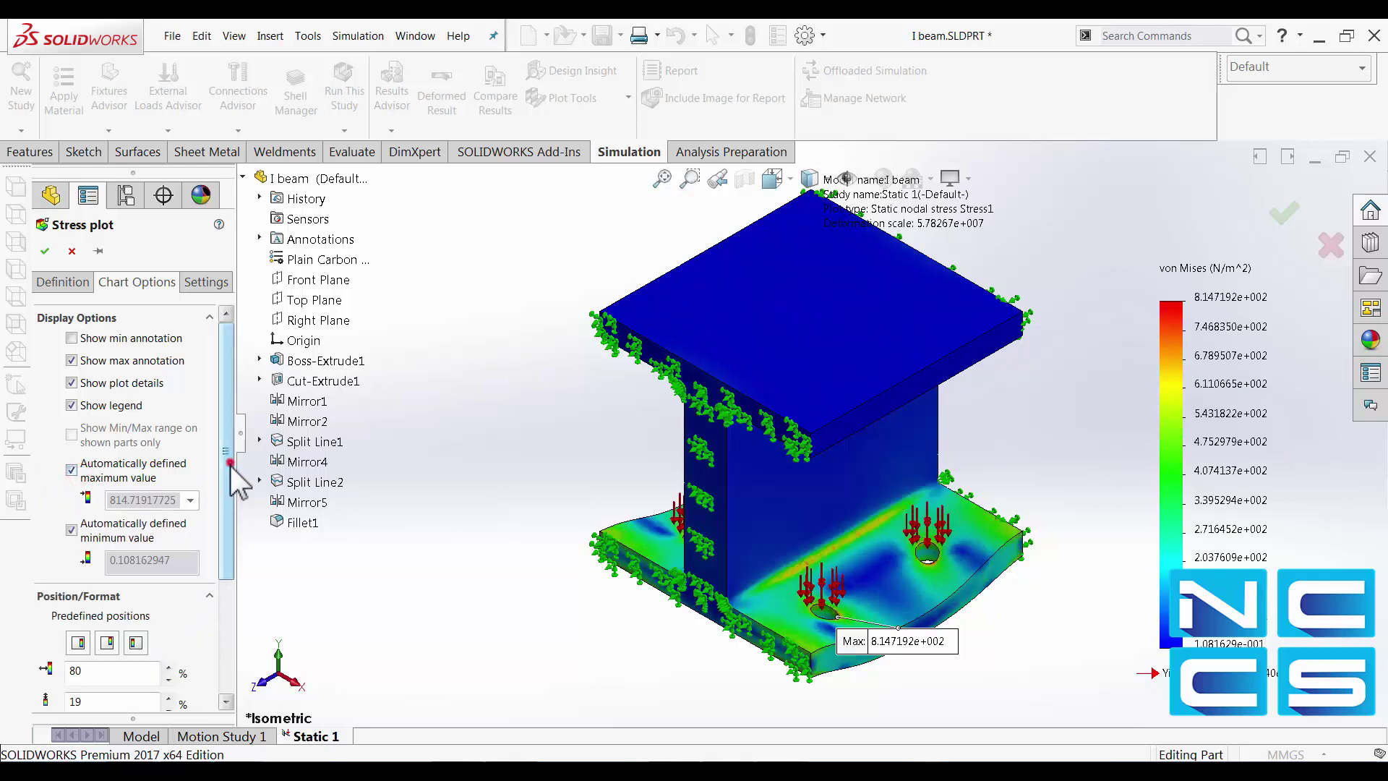
drag(230, 467, 217, 607)
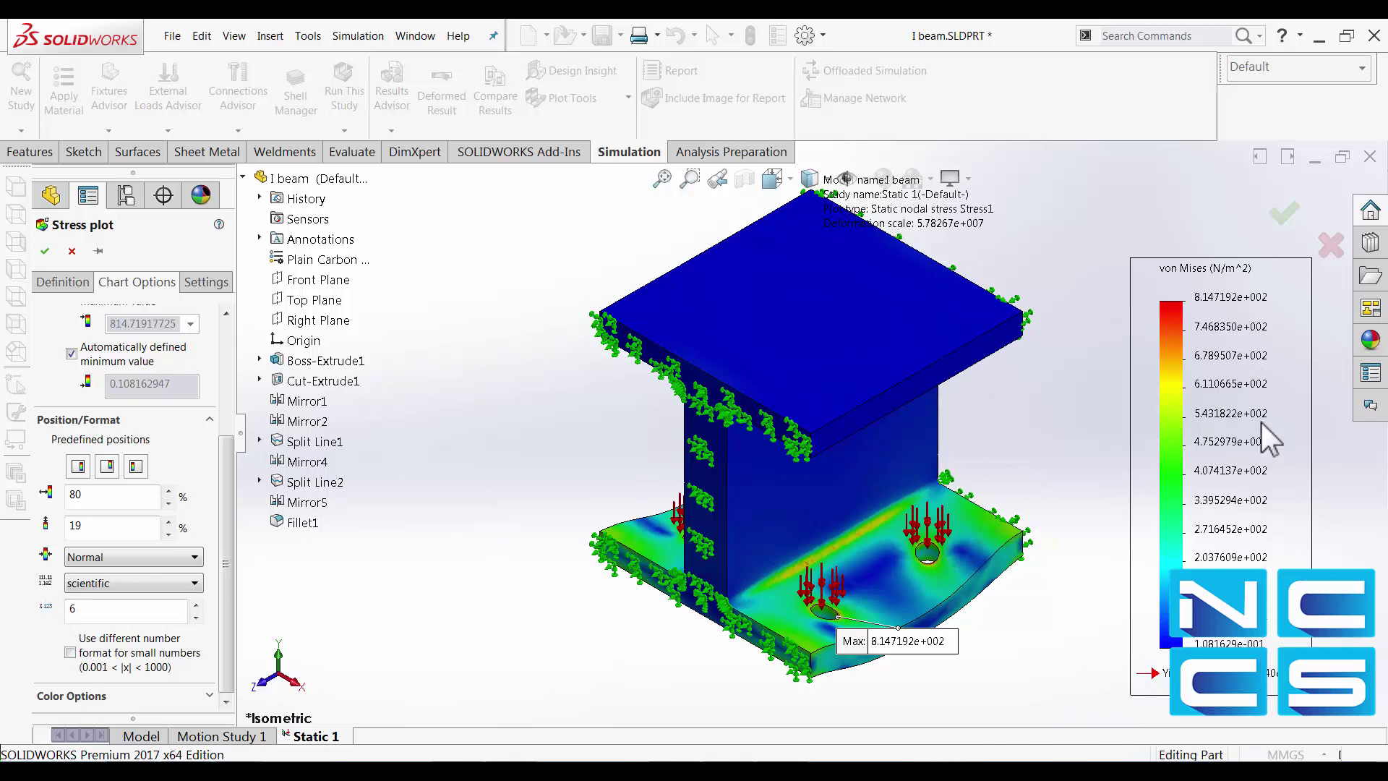
click(45, 251)
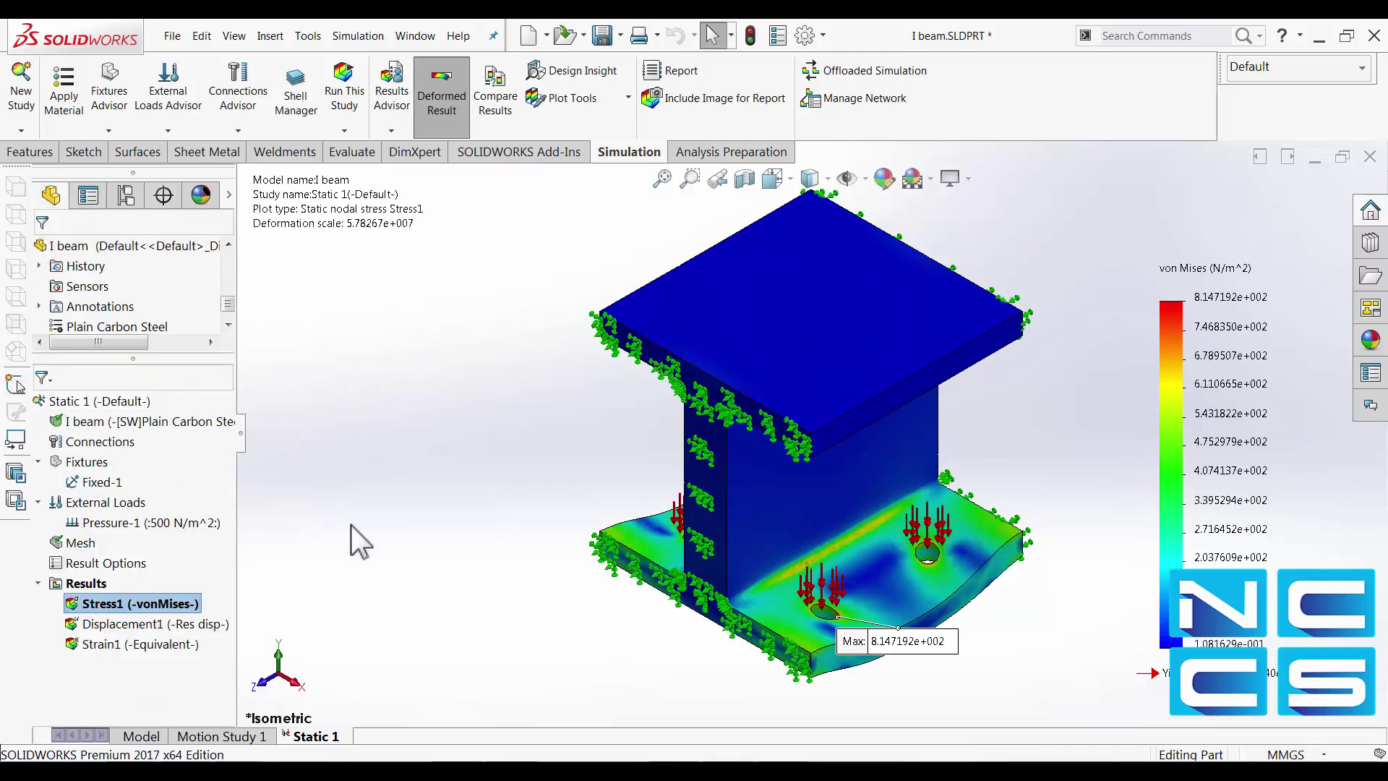
Display the Displacement1 URES plot and open its definition's Chart Options, showing legend position and number format.
double_click(136, 625)
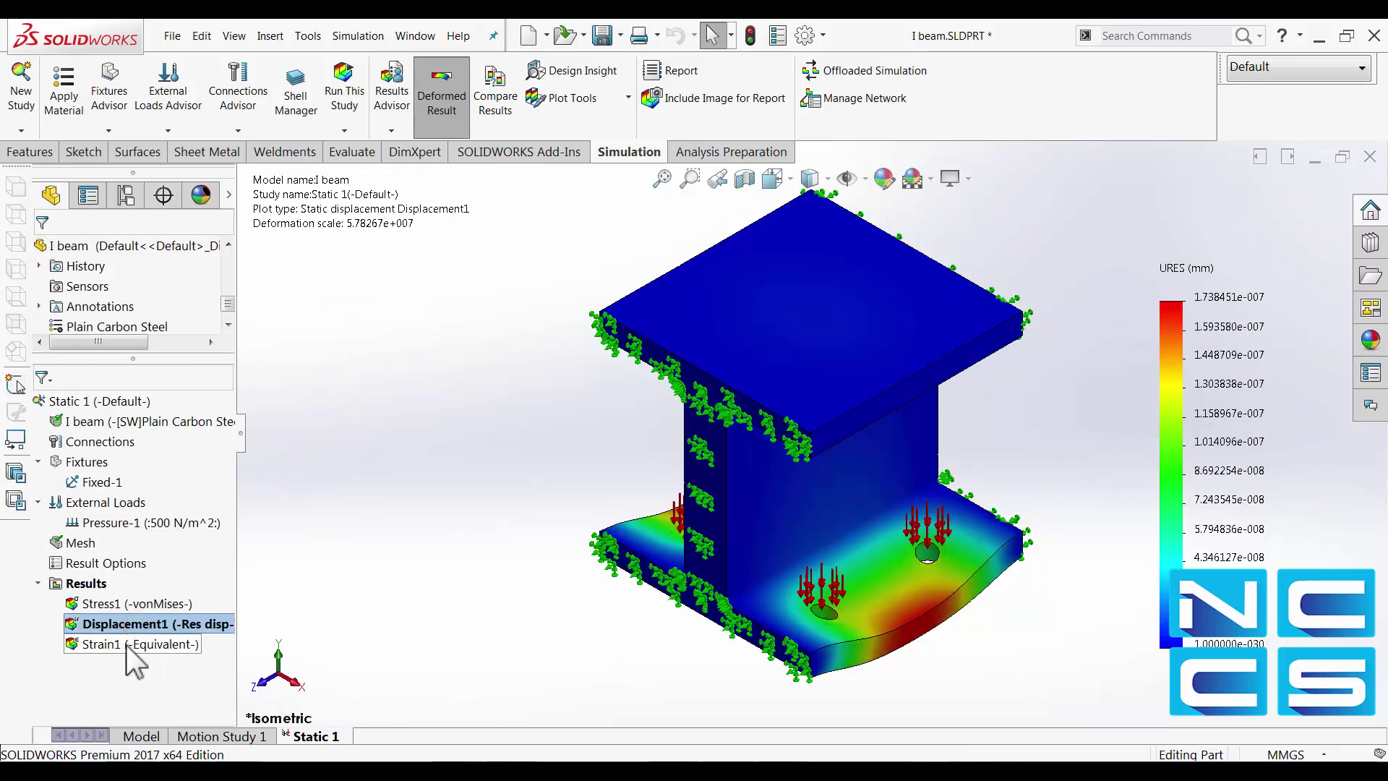
right_click(1191, 418)
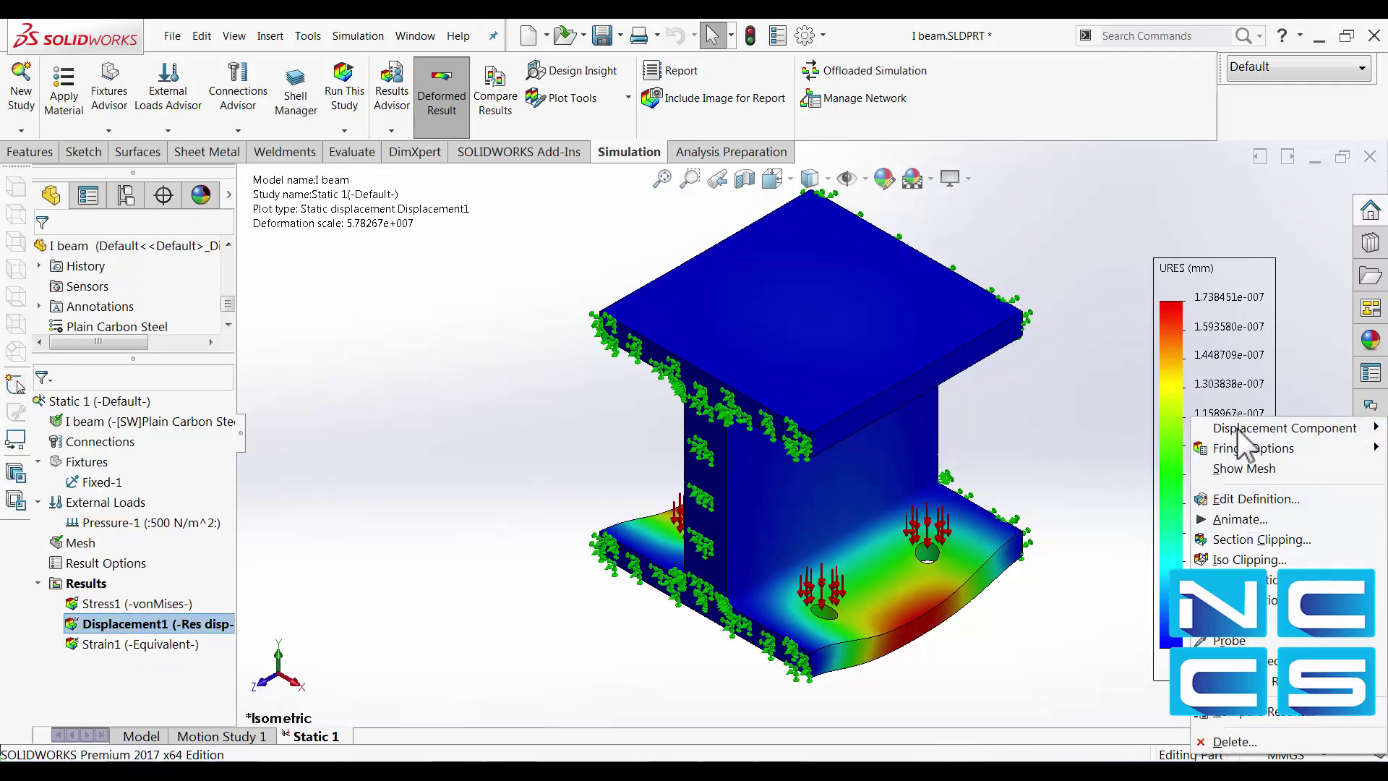
click(1255, 506)
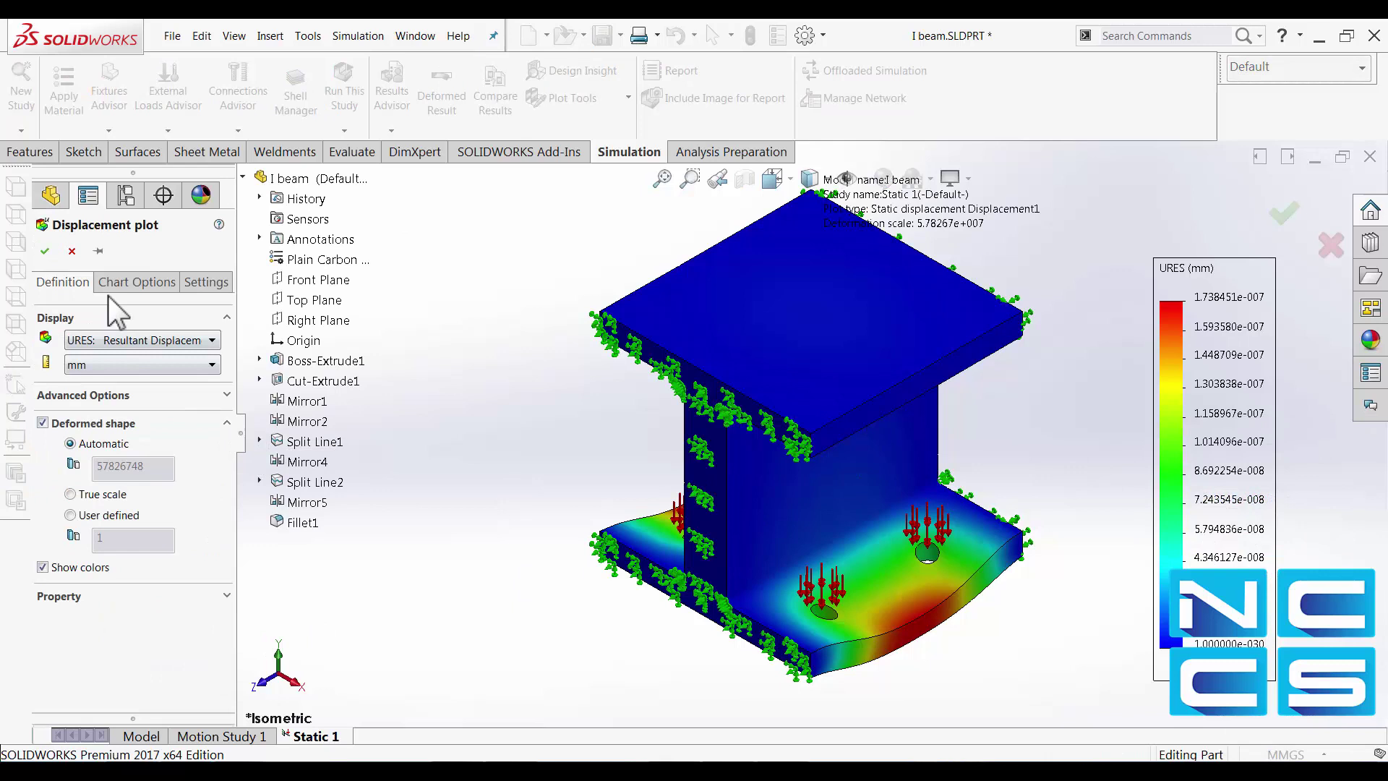
click(191, 394)
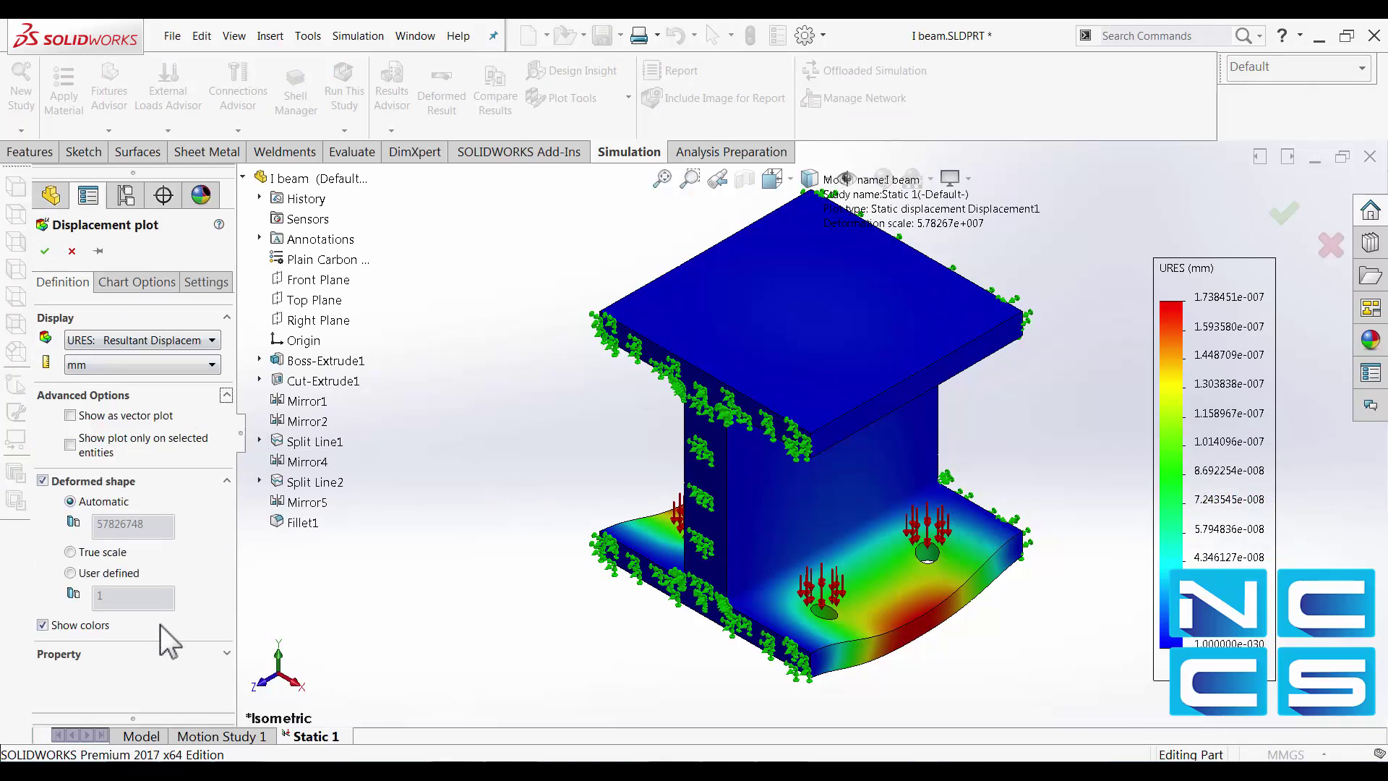
click(137, 281)
drag(221, 538, 217, 679)
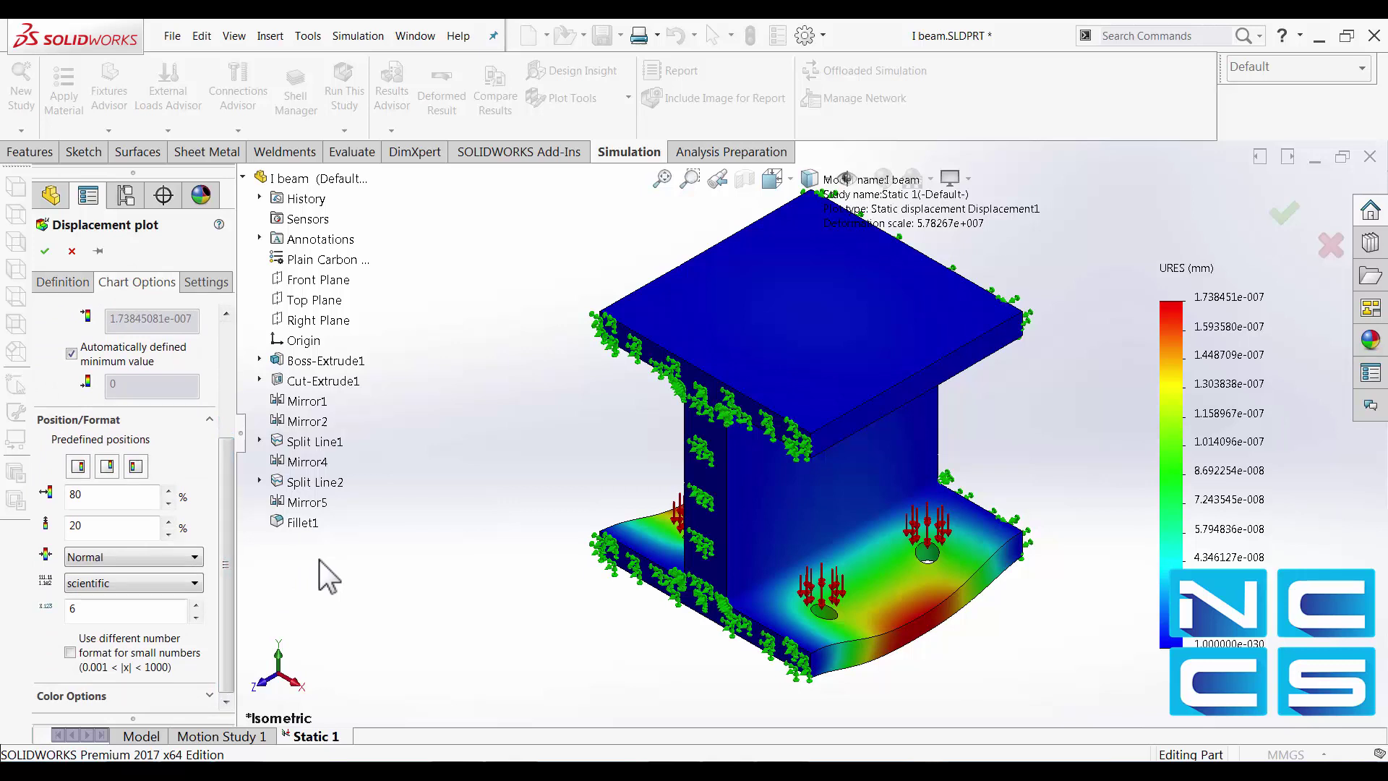
Accept the displacement plot settings, so the legend runs 0 to 1.738451e-007 mm, and open the Results folder's commands.
click(45, 251)
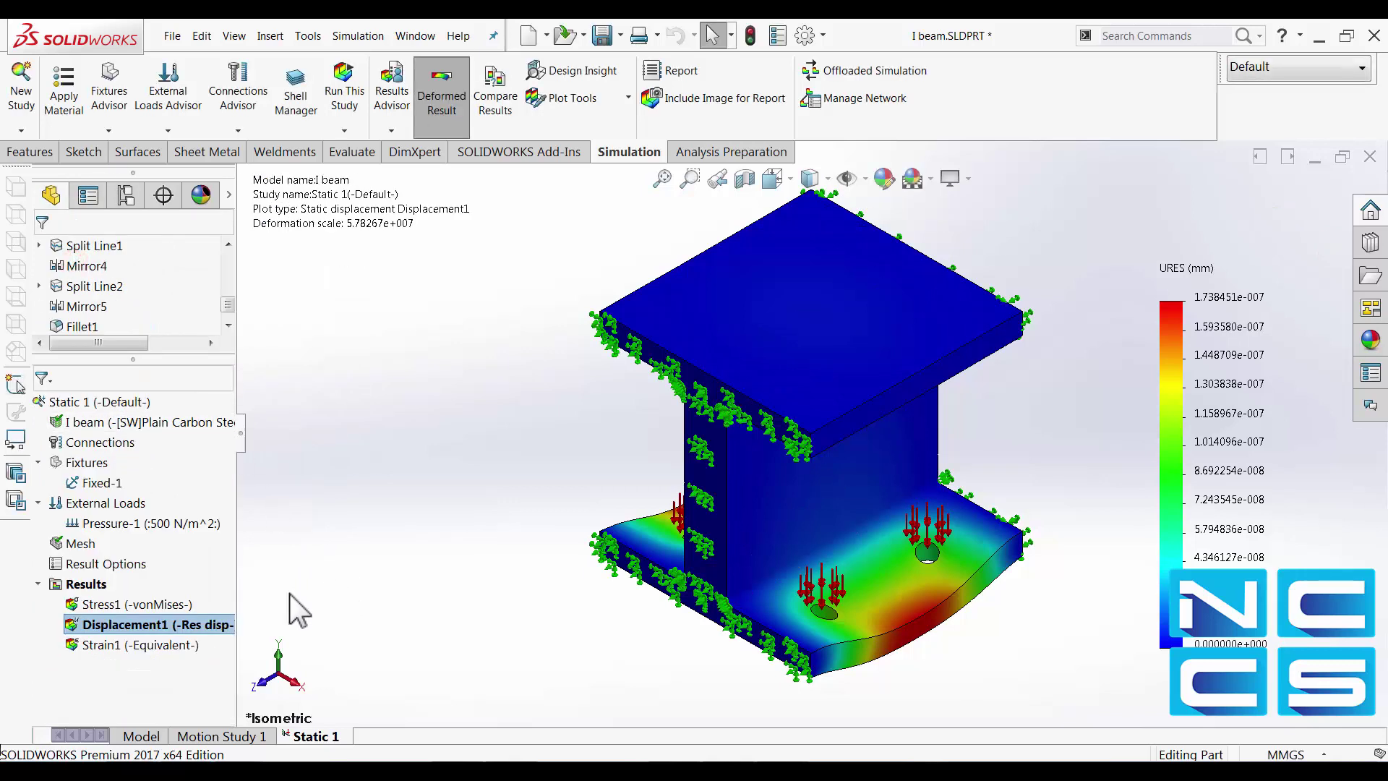
right_click(94, 595)
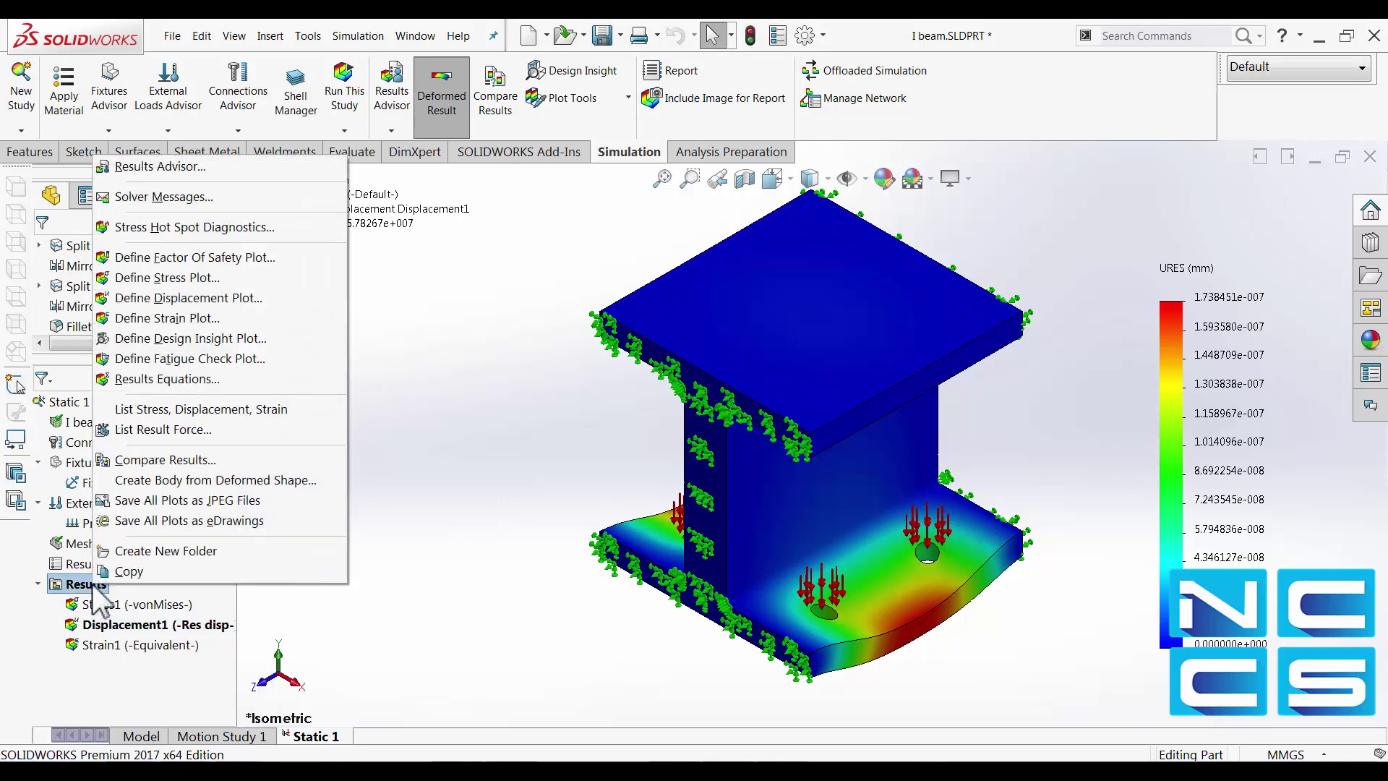